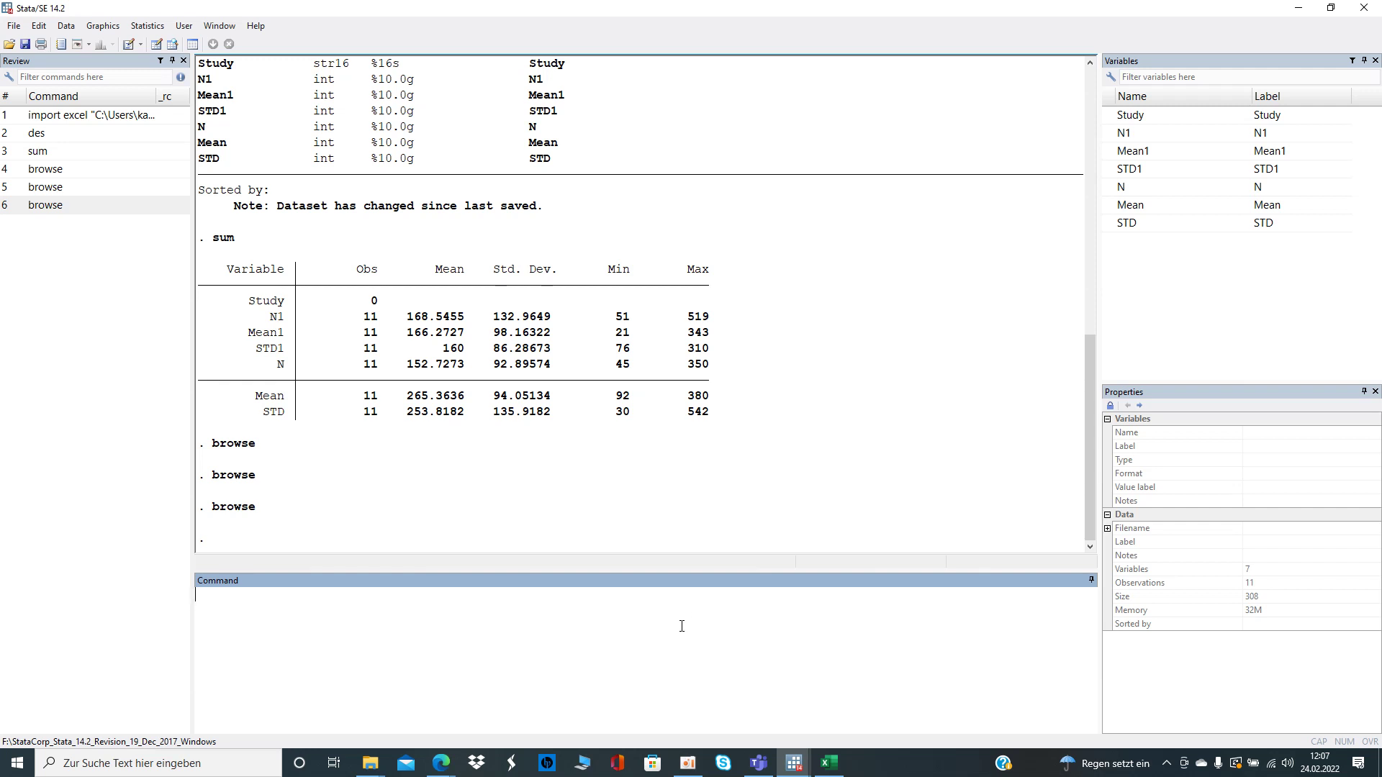
Run browse to view the data, then bring the main Stata window back to the Command box.
{"action": "type", "text": "browe"}
{"action": "type", "text": "e"}
{"action": "key", "text": "Return"}
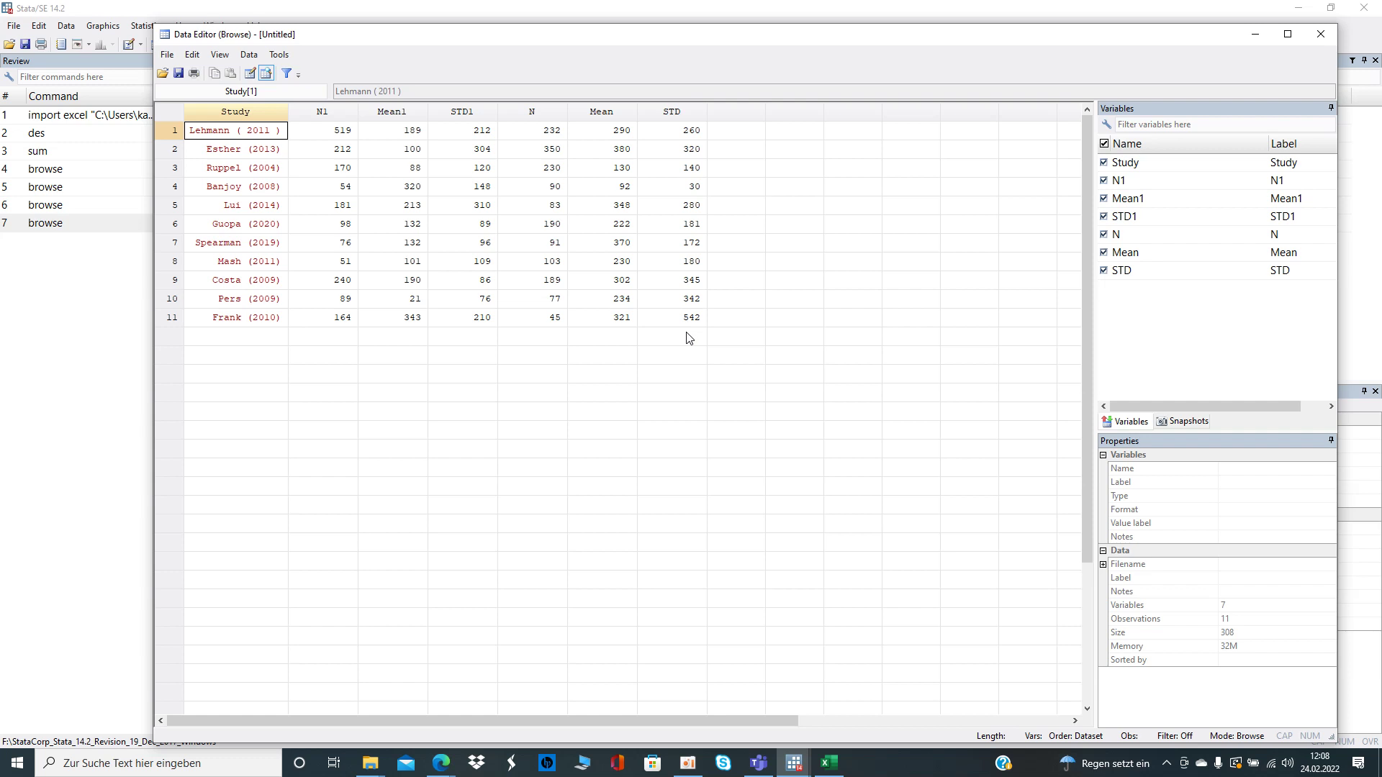
{"action": "left_click", "coordinate": [470, 10]}
{"action": "left_click", "coordinate": [401, 616]}
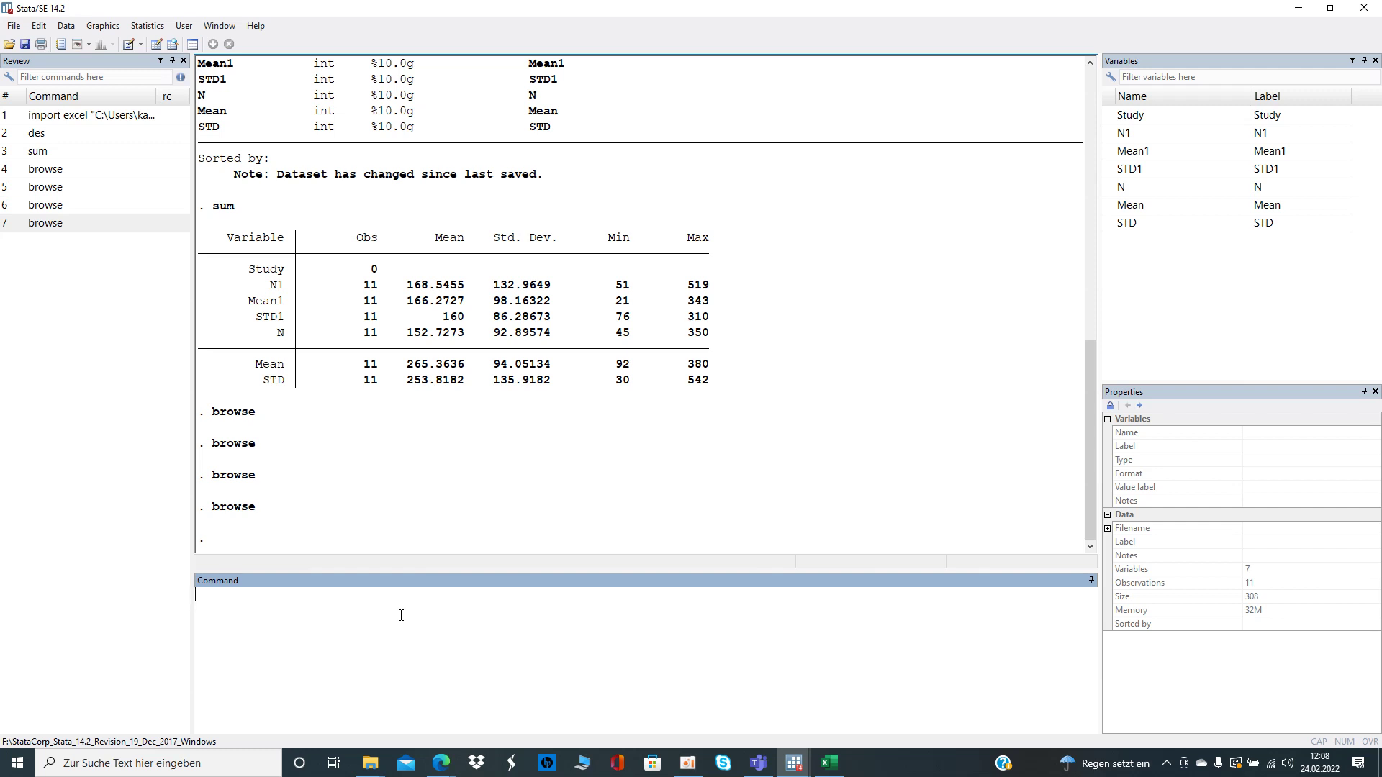
Generate MD = Mean1 - Mean, browse its values for the 11 studies, and return to the main window.
{"action": "type", "text": "gen MD = Mean1- Mean"}
{"action": "key", "text": "Return"}
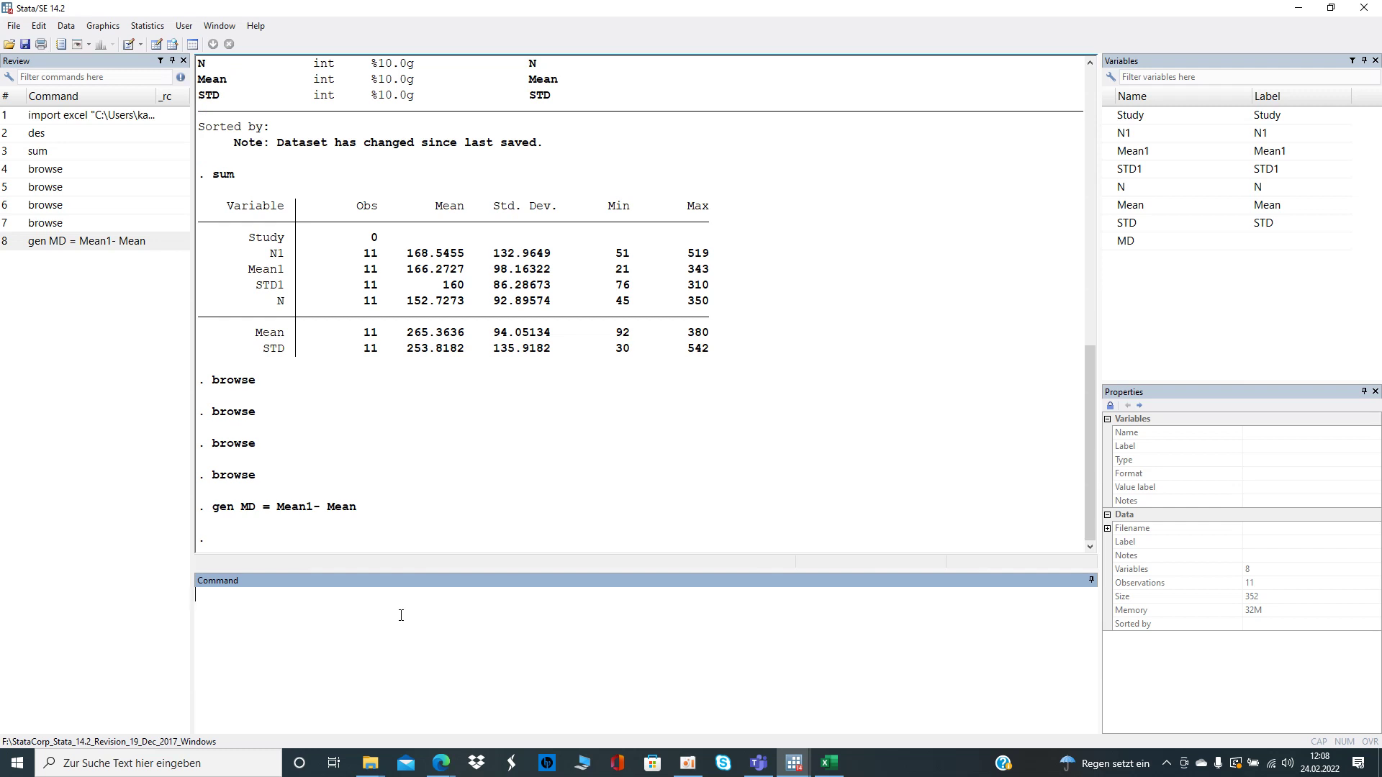
{"action": "type", "text": "brows"}
{"action": "key", "text": "BackSpace"}
{"action": "key", "text": "BackSpace"}
{"action": "key", "text": "BackSpace"}
{"action": "key", "text": "BackSpace"}
{"action": "type", "text": "rowse"}
{"action": "key", "text": "Return"}
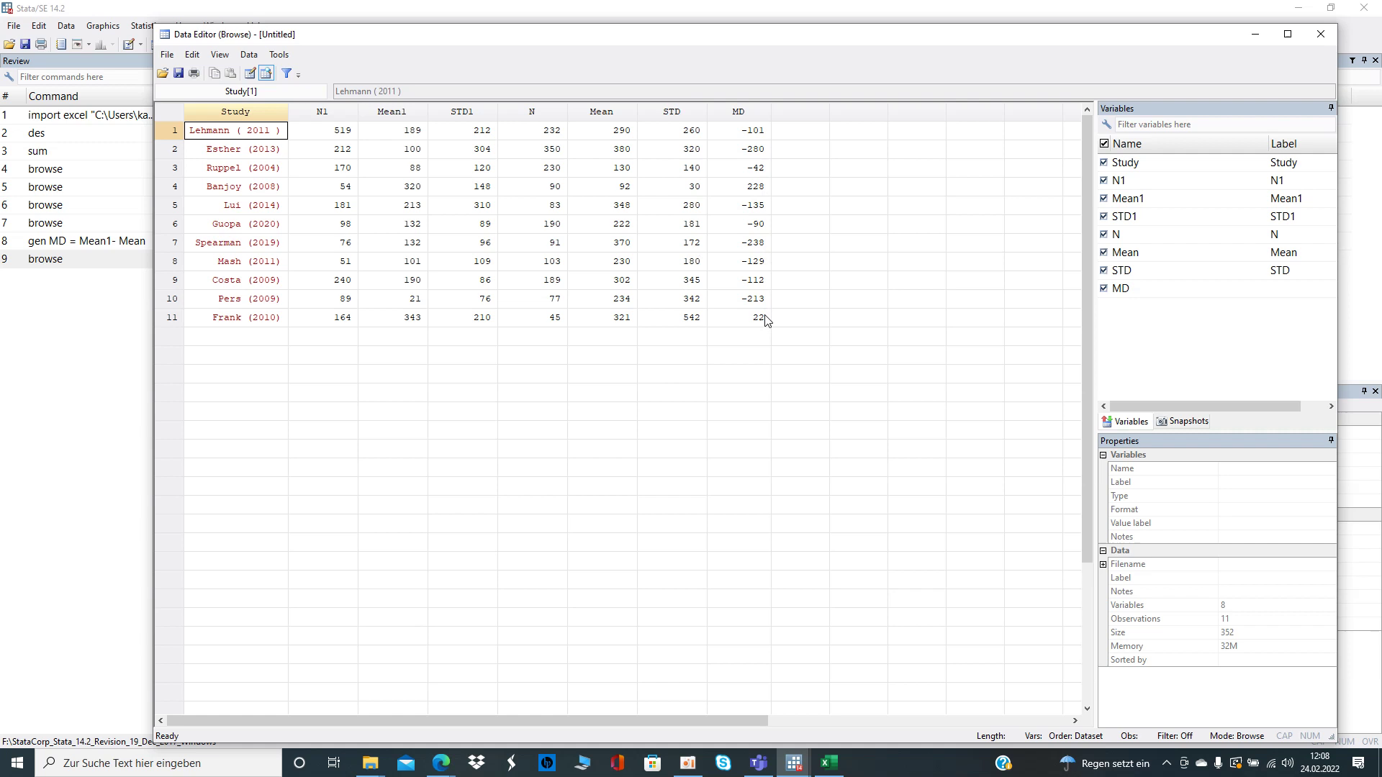
{"action": "left_click", "coordinate": [108, 365]}
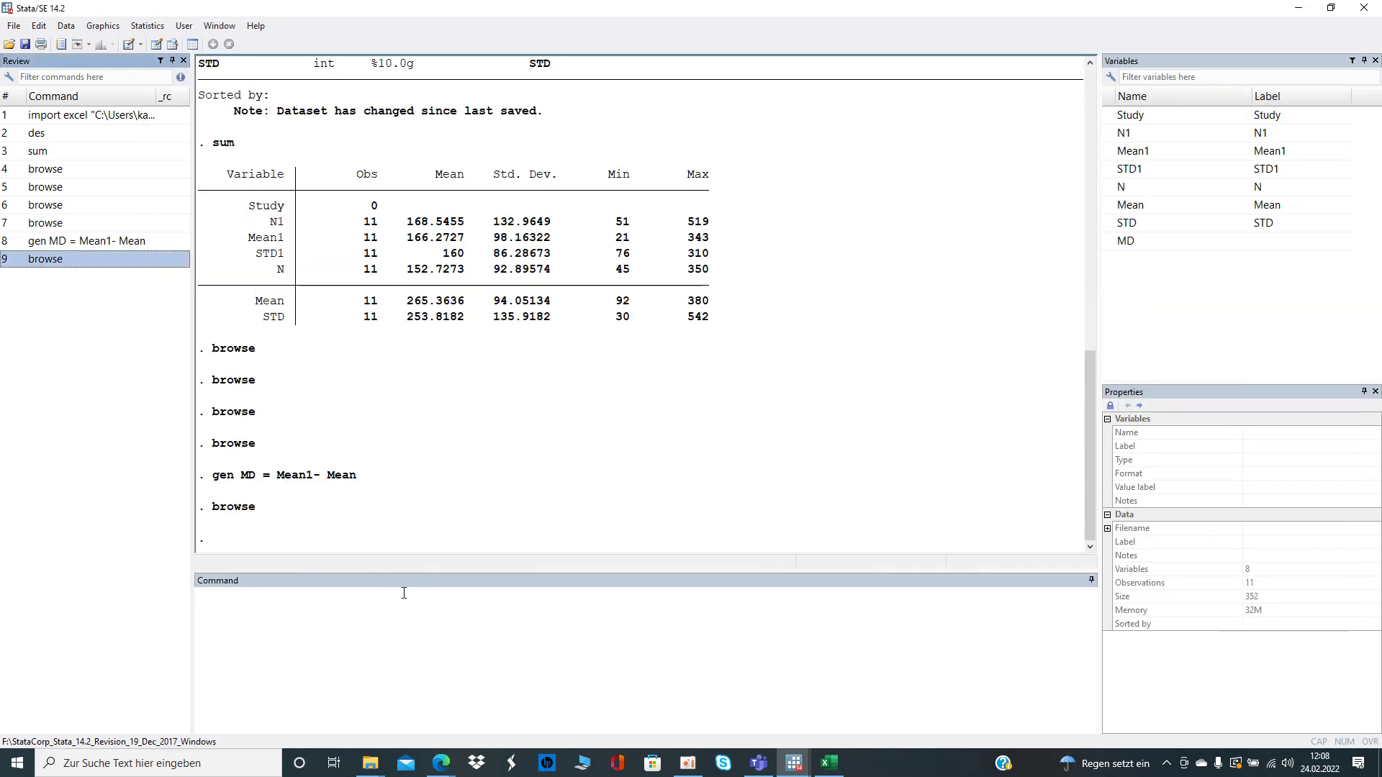
{"action": "left_click", "coordinate": [397, 625]}
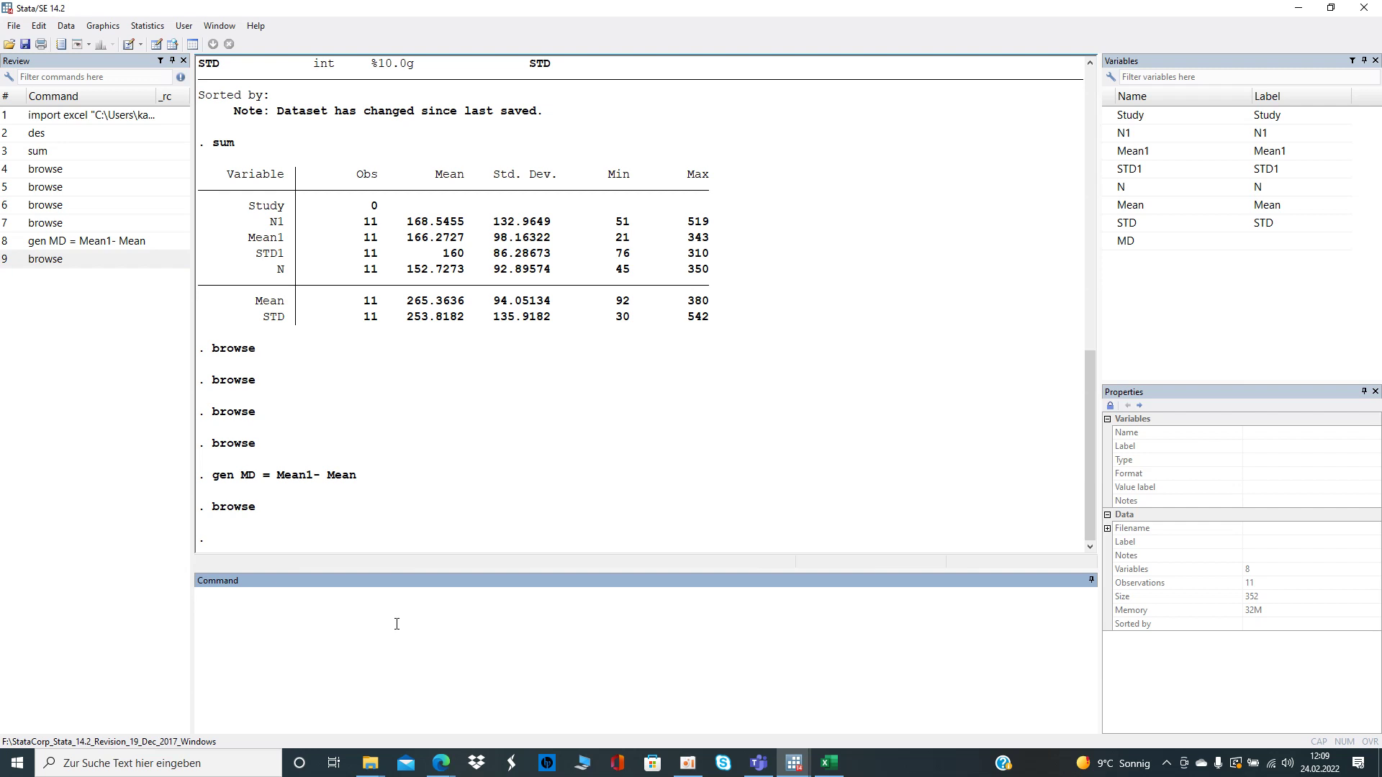
Generate Var = (STD1^2/N1) + (STD^2/N), inserting STD1 and STD from the Variables pane.
{"action": "type", "text": "gen Var= ("}
{"action": "double_click", "coordinate": [1167, 174]}
{"action": "left_click", "coordinate": [400, 610]}
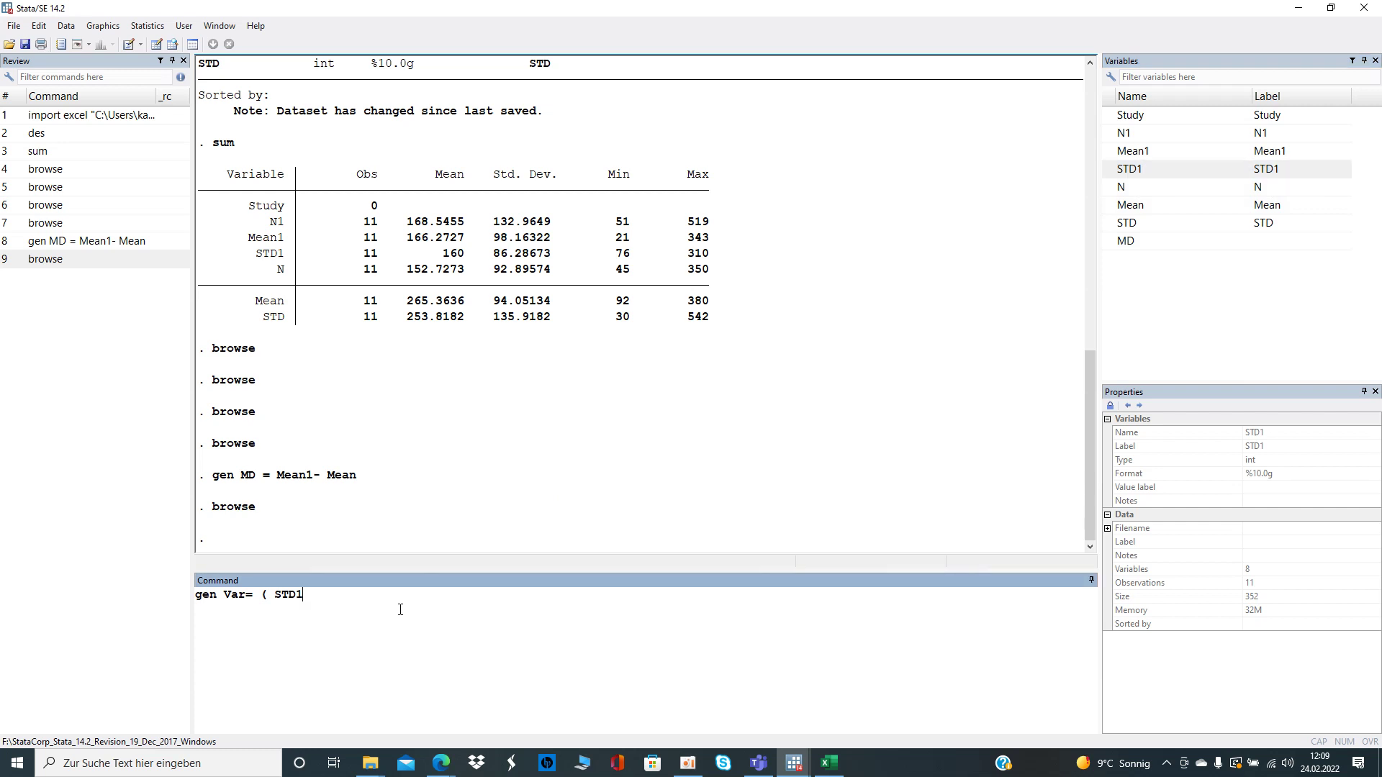
{"action": "type", "text": "^2/N1) +"}
{"action": "mouse_move", "coordinate": [1148, 232]}
{"action": "left_click", "coordinate": [1135, 226]}
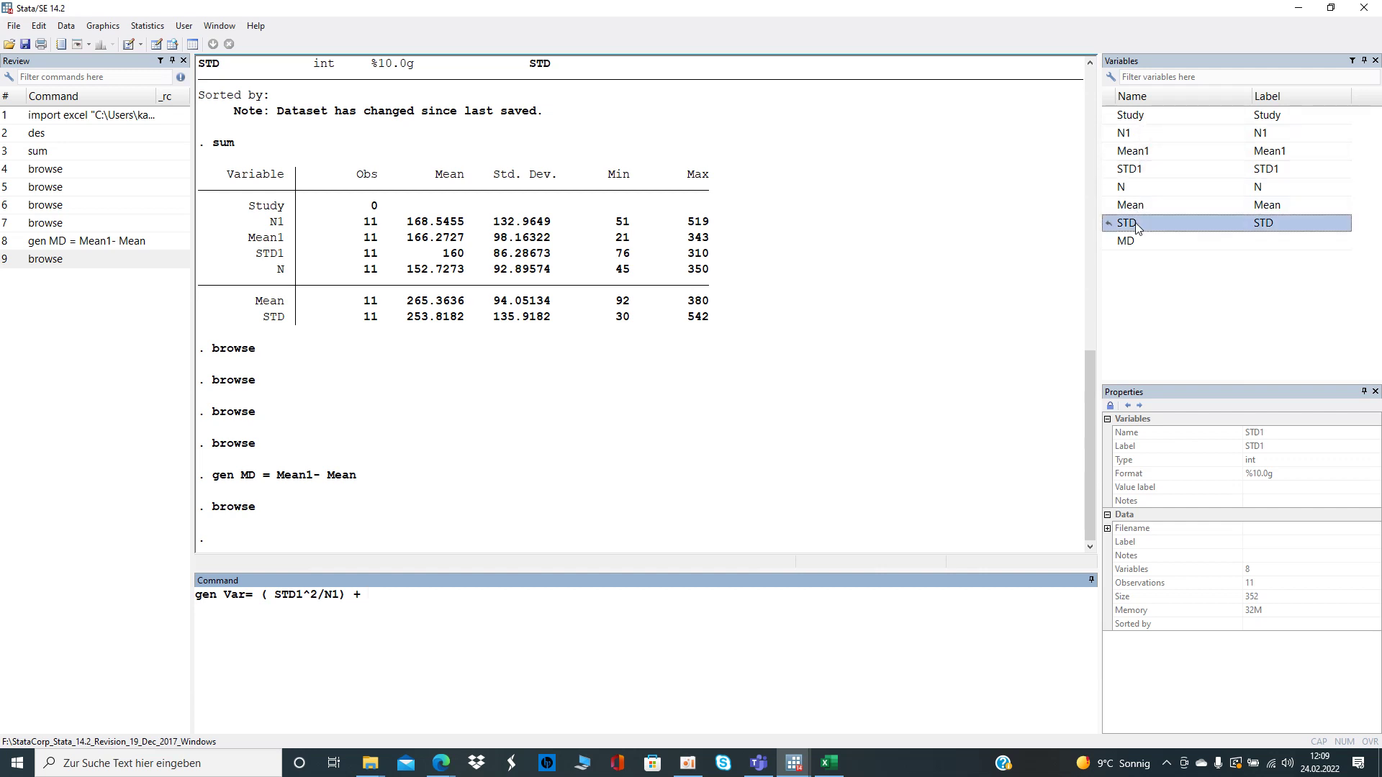
{"action": "double_click", "coordinate": [1136, 226]}
{"action": "left_click", "coordinate": [407, 604]}
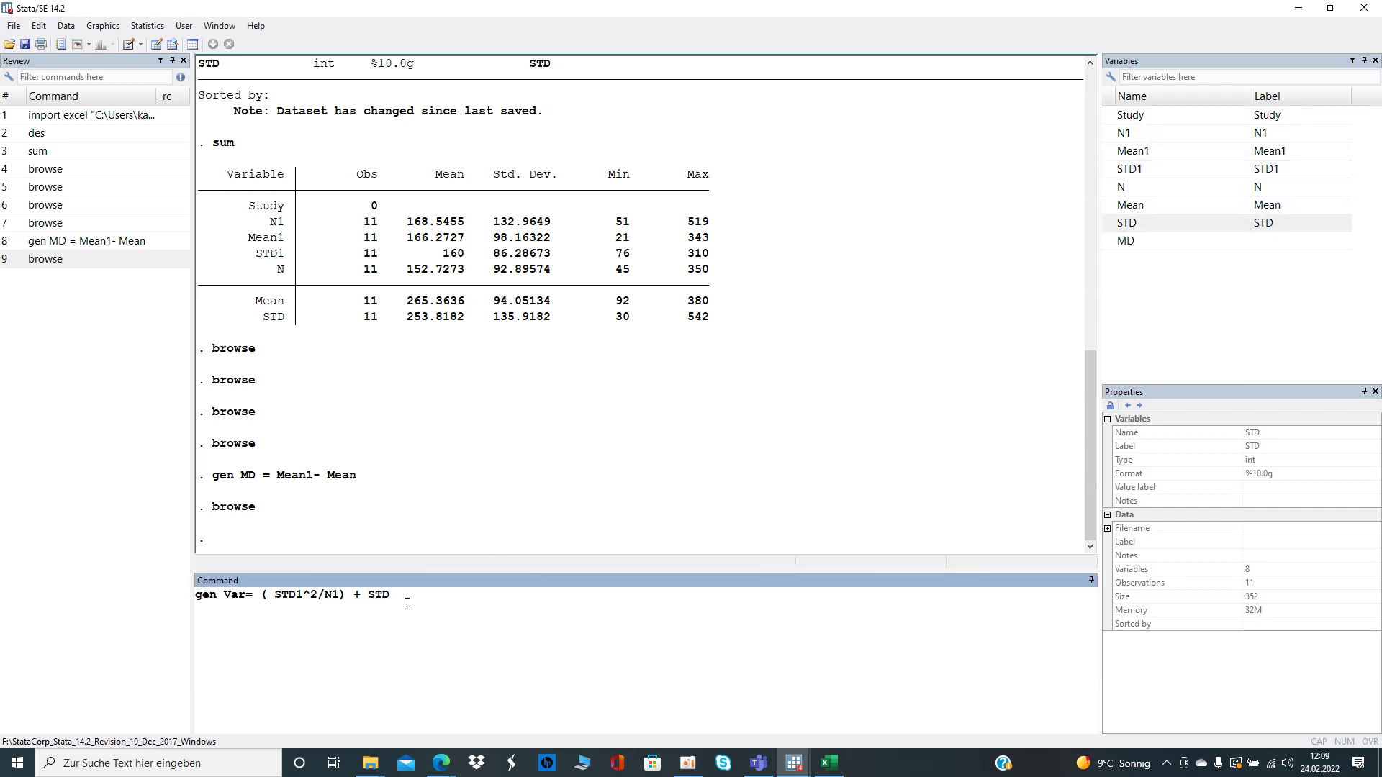
{"action": "type", "text": "^2/N1) + ("}
{"action": "key", "text": "Return"}
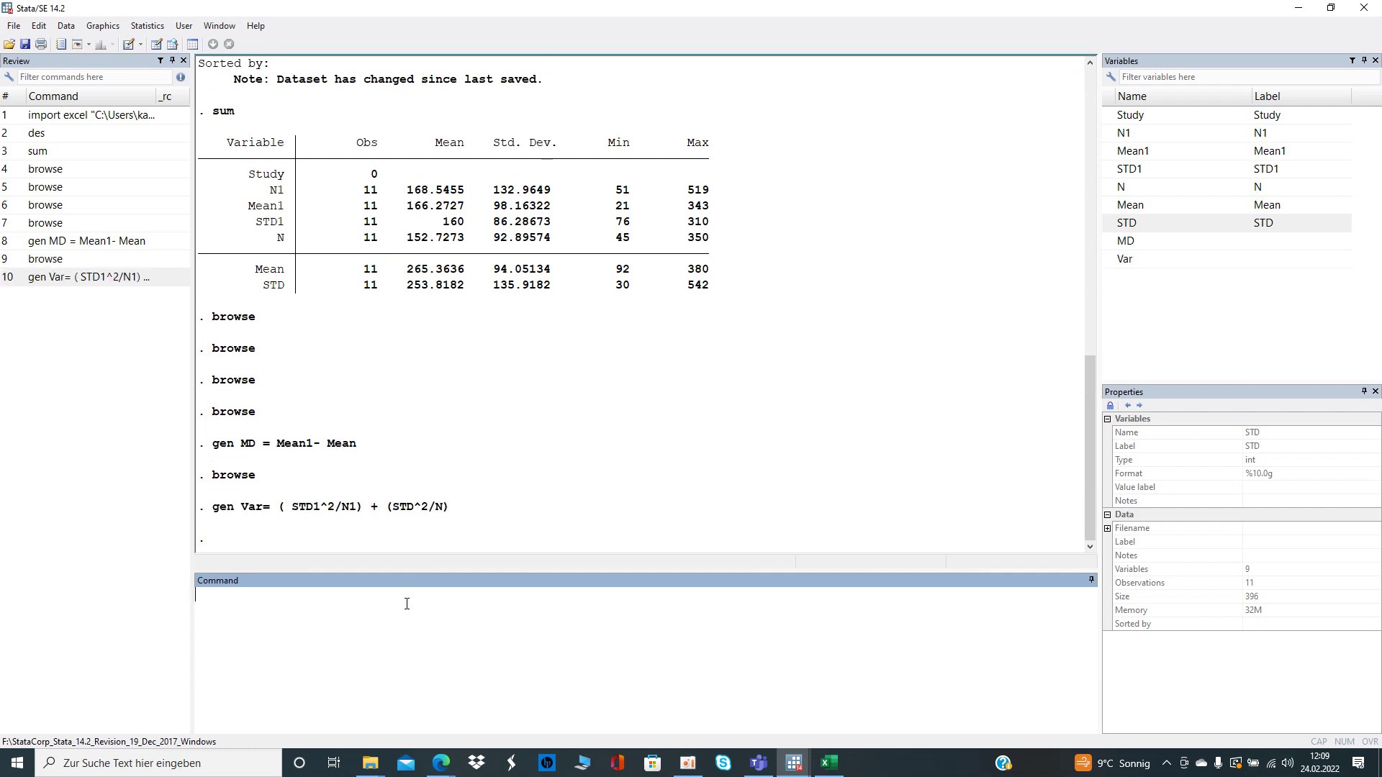
Browse the new Var values, then put the Data Editor away.
{"action": "type", "text": "browse"}
{"action": "key", "text": "Return"}
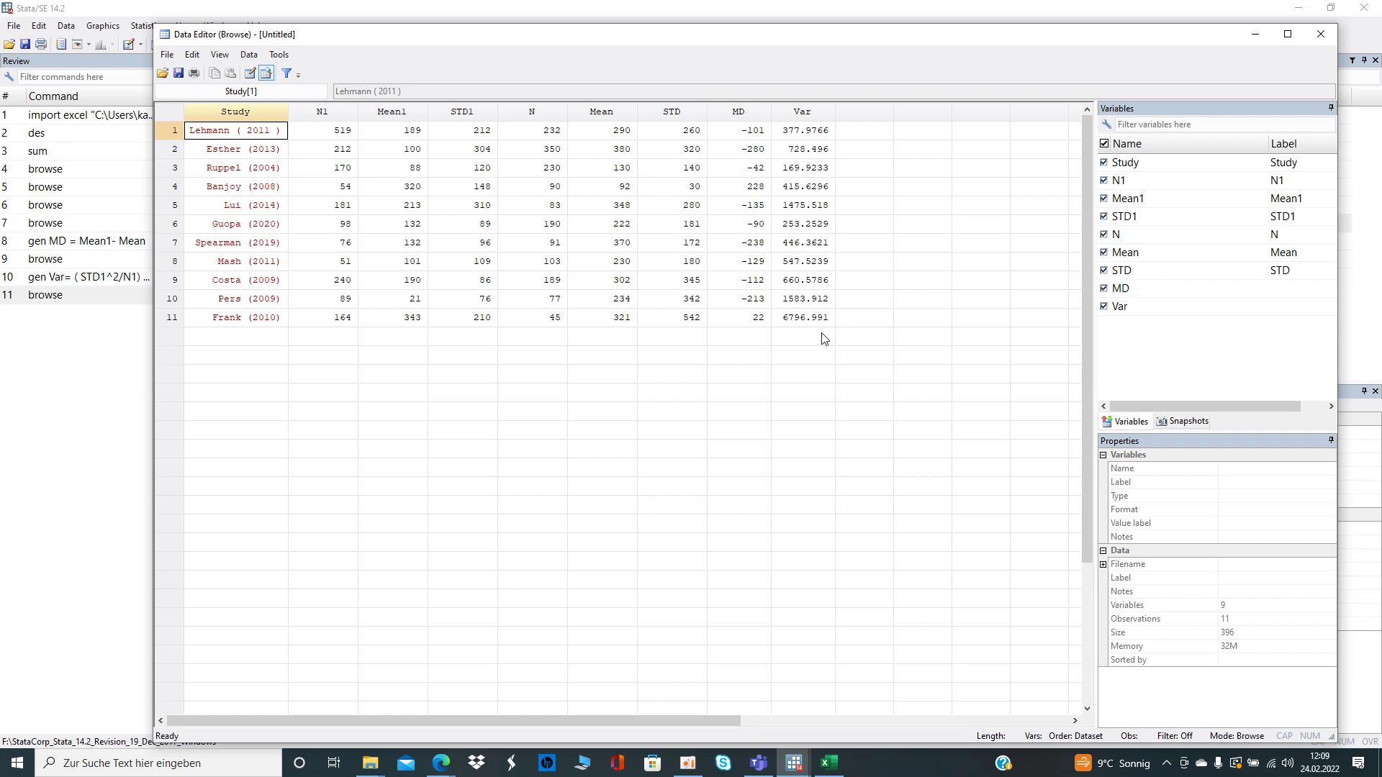
{"action": "left_click", "coordinate": [1255, 34]}
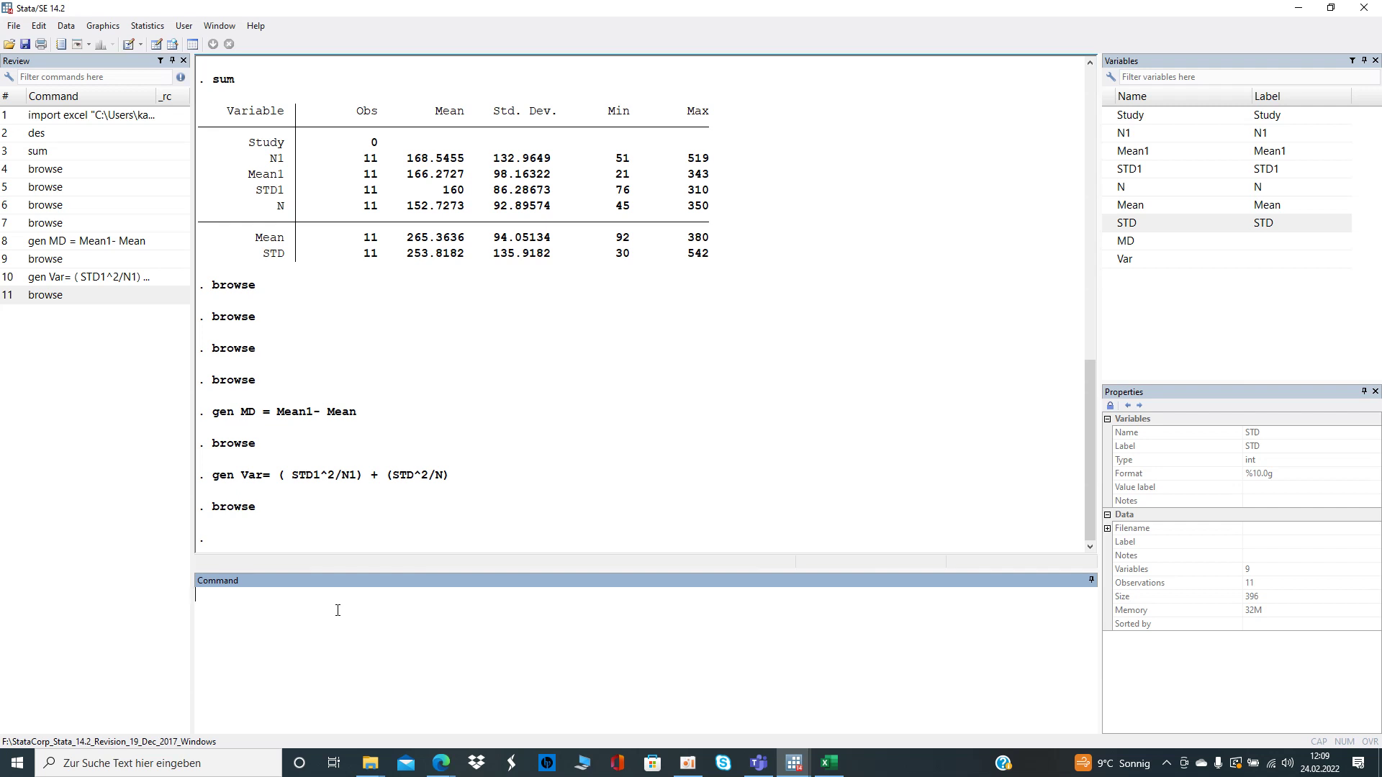
Generate SE = sqrt(Var) and LL = MD - 1.96*SE.
{"action": "type", "text": "gen SE = sqrt(Var)"}
{"action": "key", "text": "Return"}
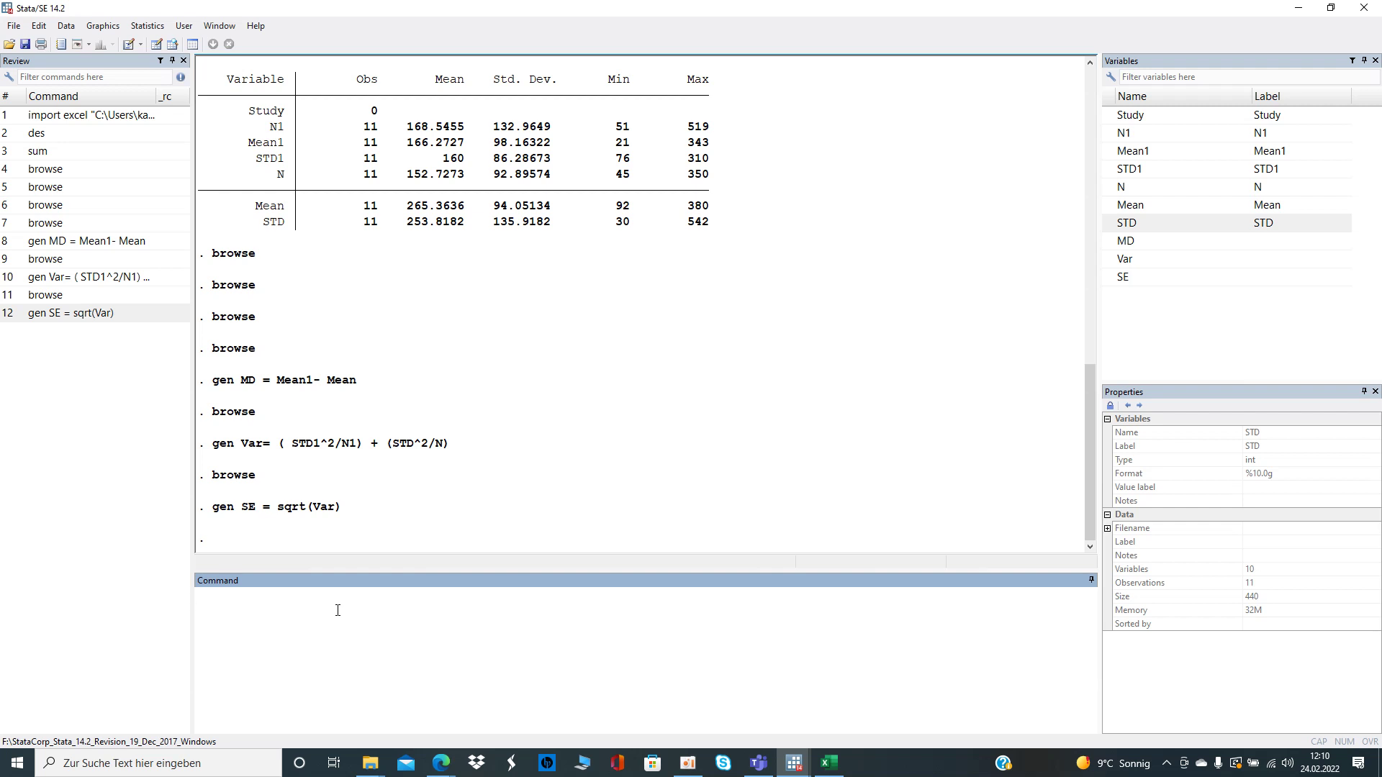
{"action": "type", "text": "gen LL"}
{"action": "type", "text": "= MD"}
{"action": "type", "text": "1.96*SE"}
{"action": "key", "text": "Return"}
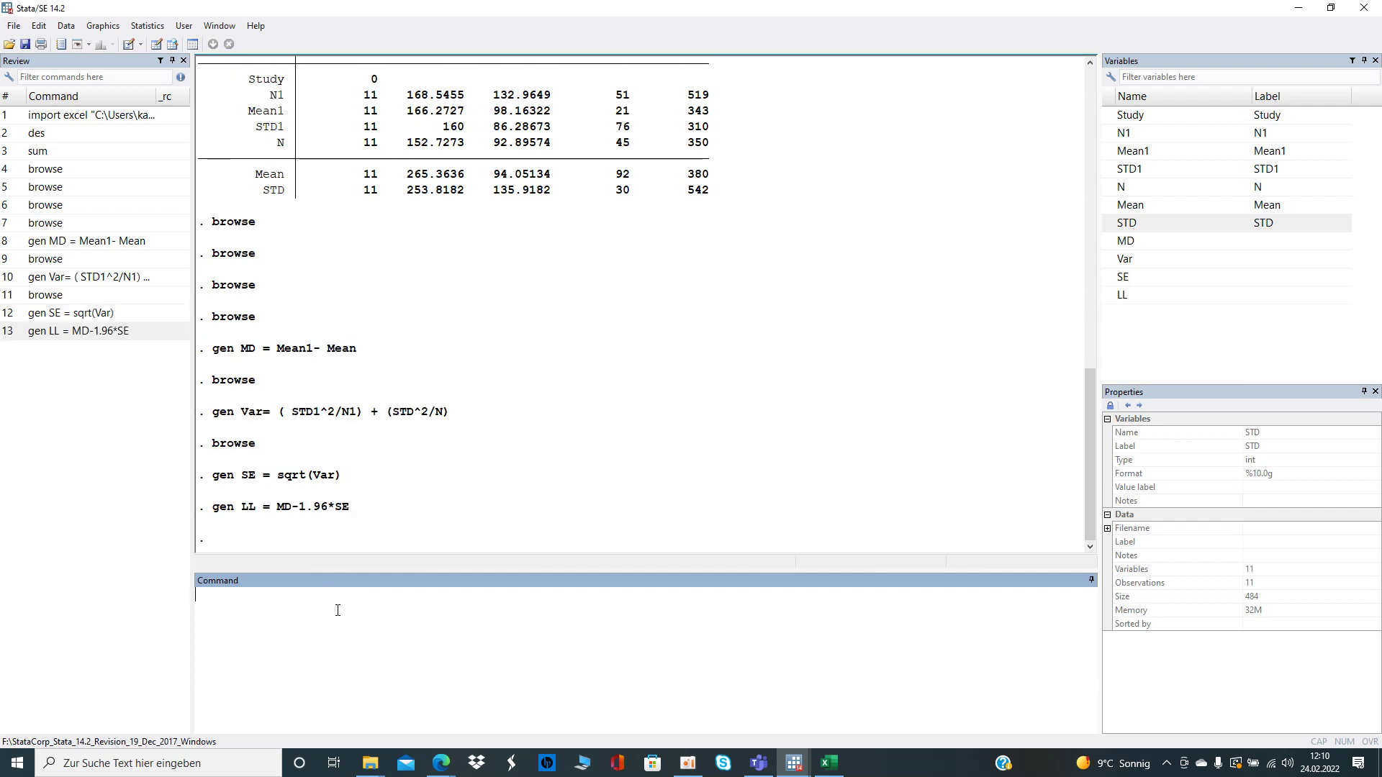
Create UL = MD + 1.96*SE by recalling and editing the LL command.
{"action": "type", "text": "gen "}
{"action": "type", "text": "UL"}
{"action": "key", "text": "BackSpace"}
{"action": "key", "text": "BackSpace"}
{"action": "key", "text": "BackSpace"}
{"action": "key", "text": "BackSpace"}
{"action": "key", "text": "BackSpace"}
{"action": "key", "text": "BackSpace"}
{"action": "key", "text": "Page_Up"}
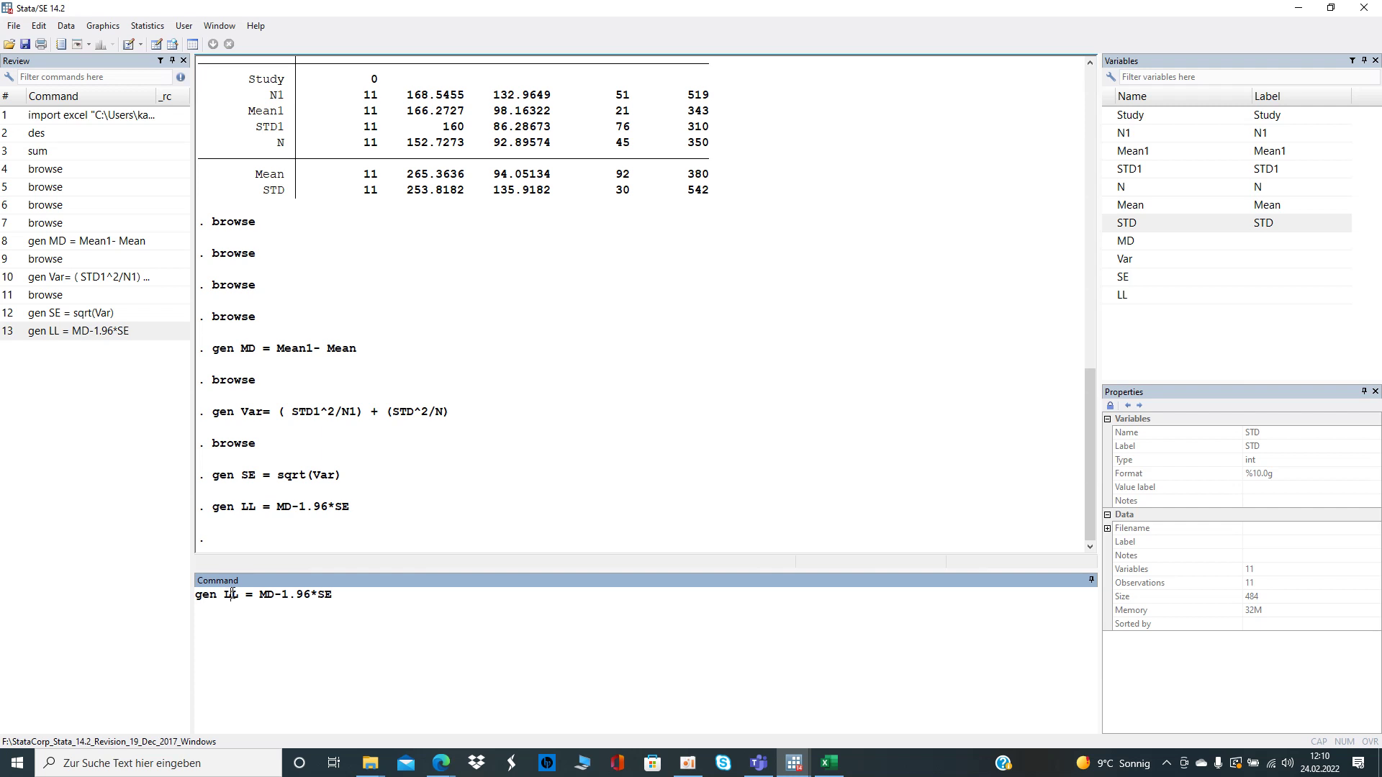
{"action": "key", "text": "BackSpace"}
{"action": "type", "text": "U"}
{"action": "left_click", "coordinate": [284, 596]}
{"action": "key", "text": "BackSpace"}
{"action": "type", "text": "+"}
{"action": "key", "text": "Return"}
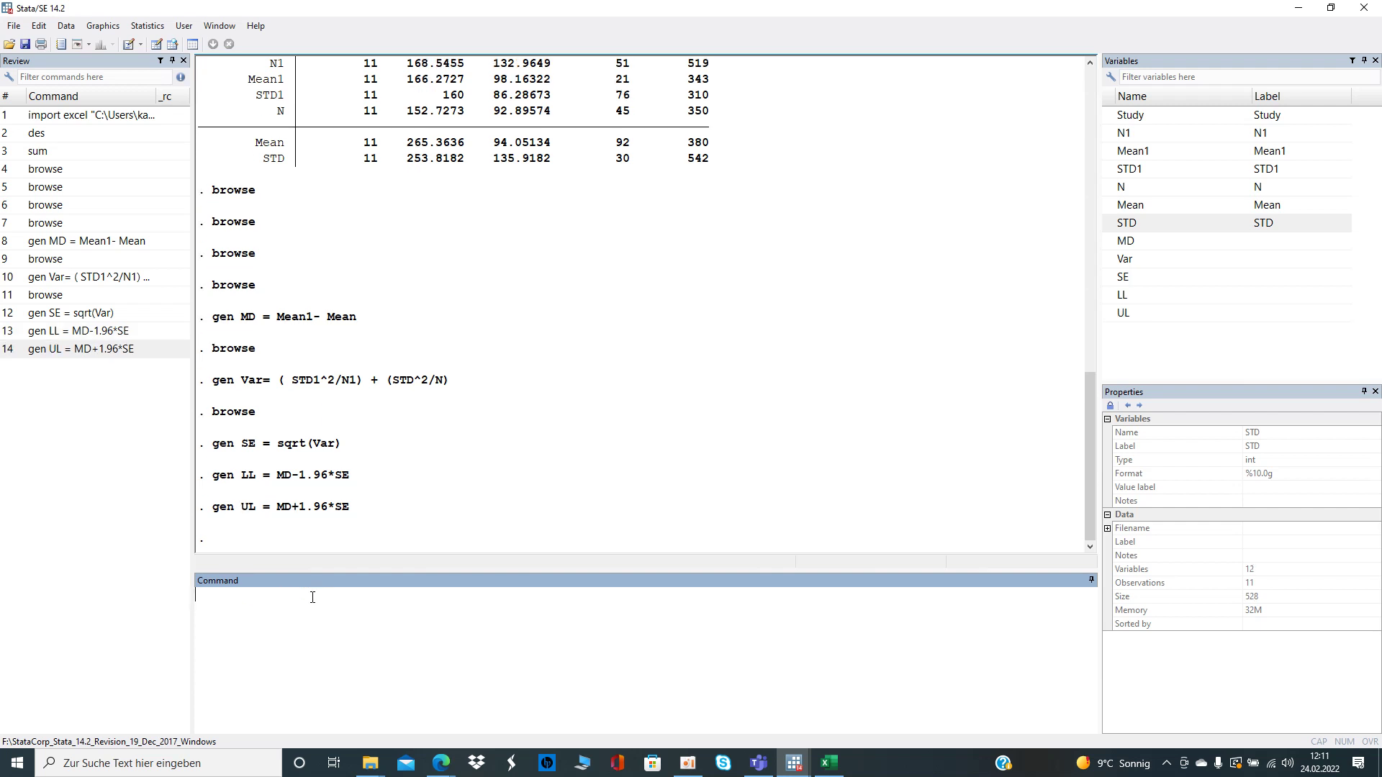
Review the SE, LL and UL columns in the browser, then enter gen w = 1/ Var.
{"action": "type", "text": "browse"}
{"action": "key", "text": "Return"}
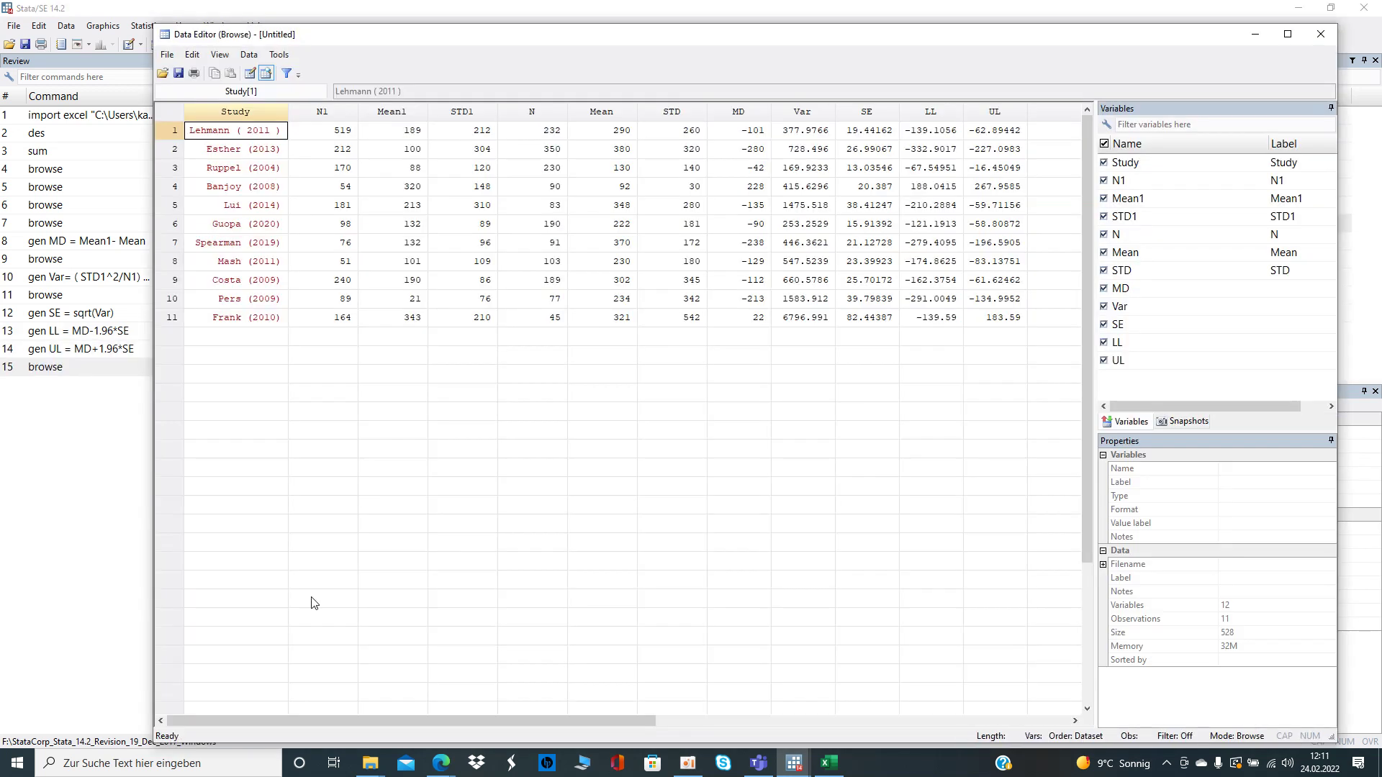
{"action": "left_click_drag", "start_coordinate": [554, 724], "coordinate": [592, 724]}
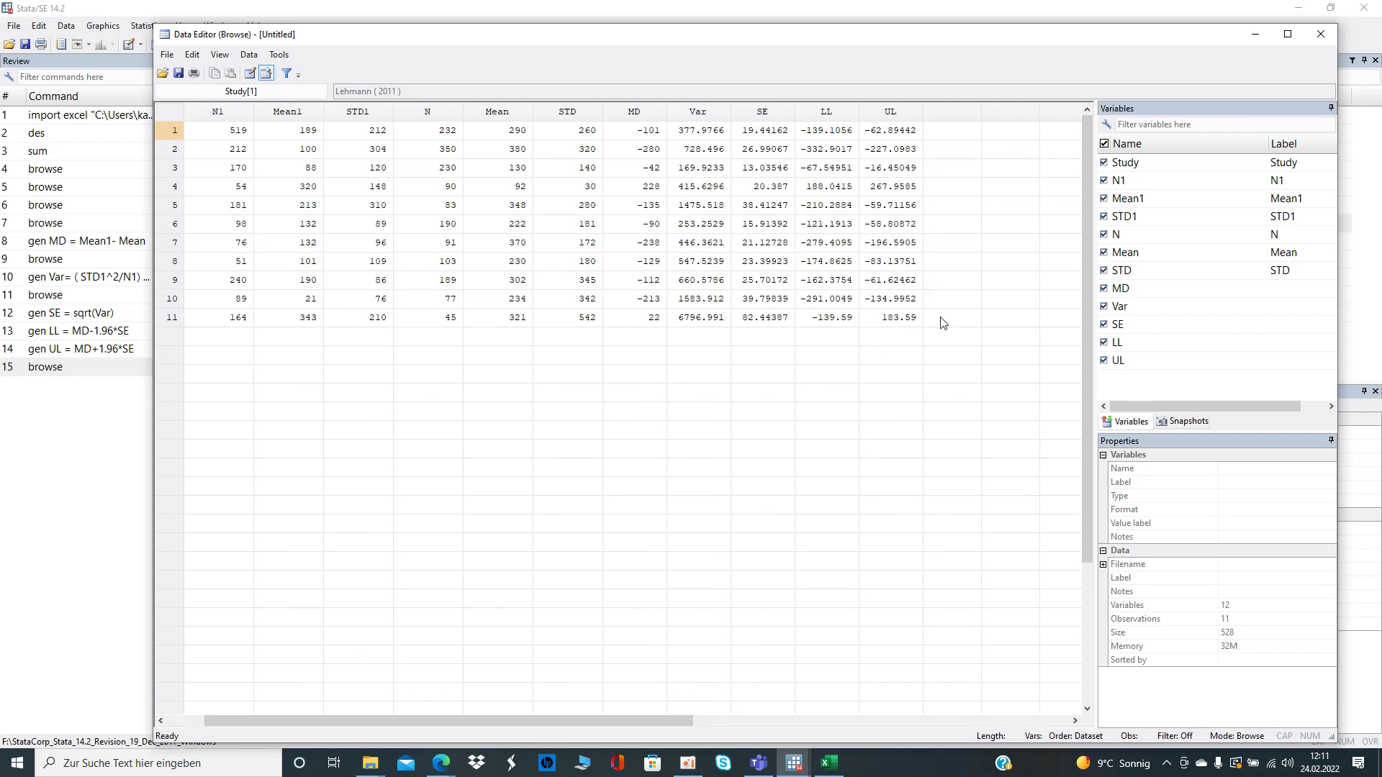
{"action": "left_click", "coordinate": [846, 13]}
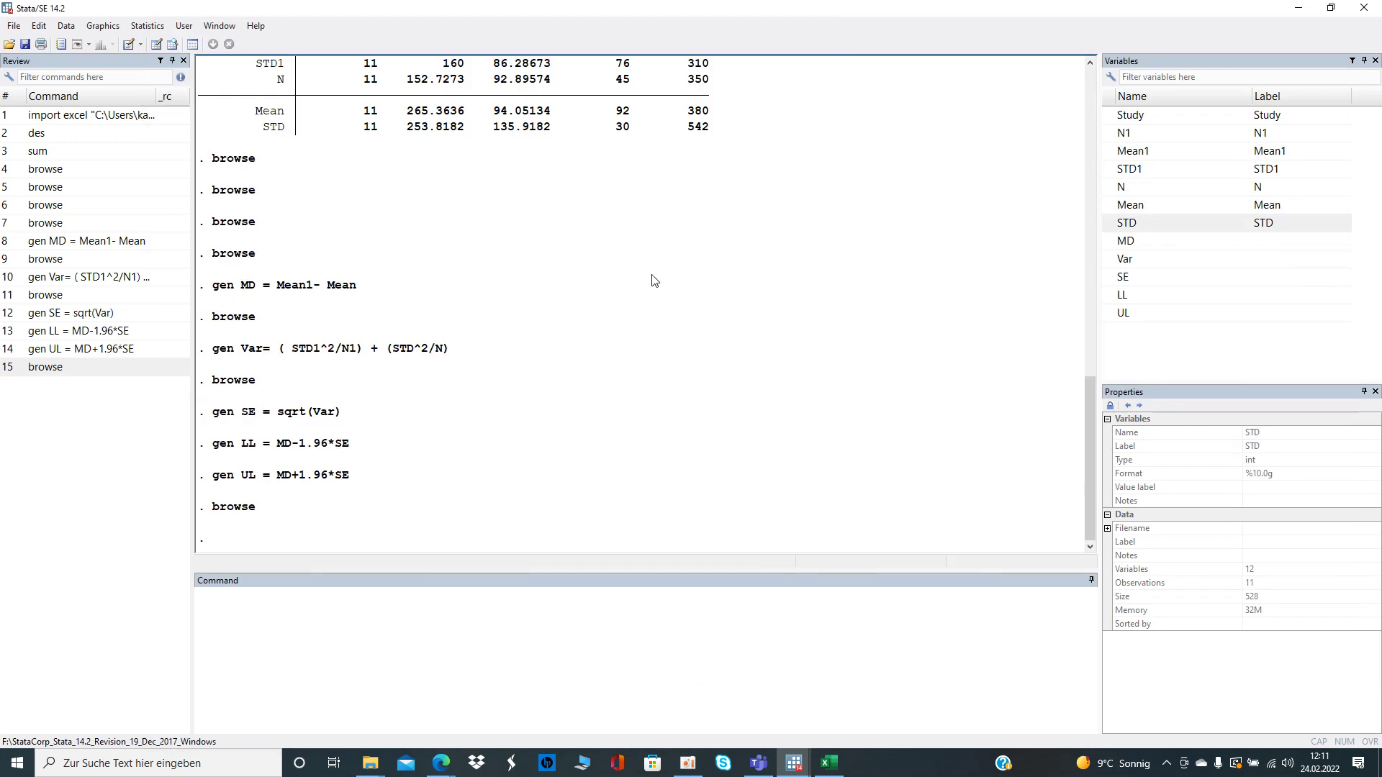
{"action": "left_click", "coordinate": [371, 618]}
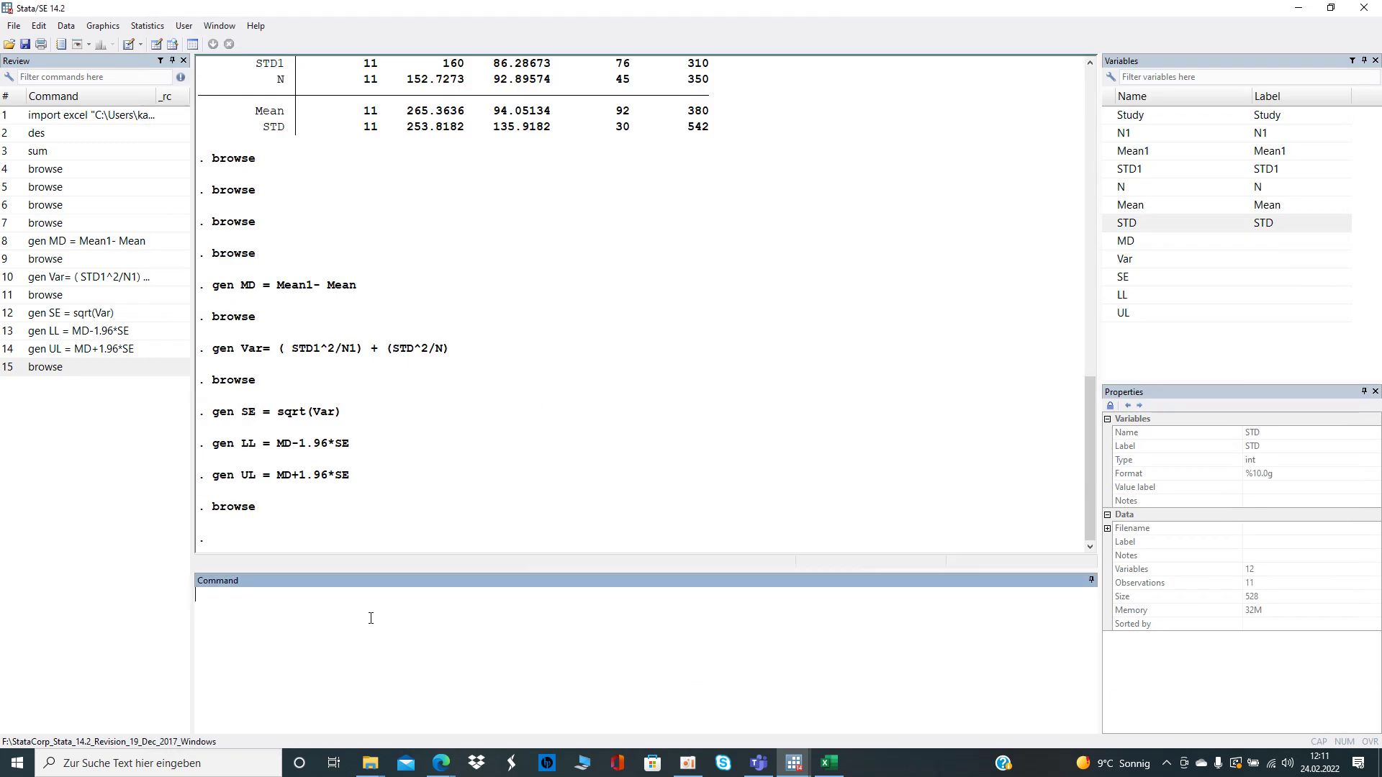
{"action": "type", "text": "gen w = 1/ Var"}
Create the weight w = 1/Var and wxMD = w*MD, then type browse.
{"action": "key", "text": "Return"}
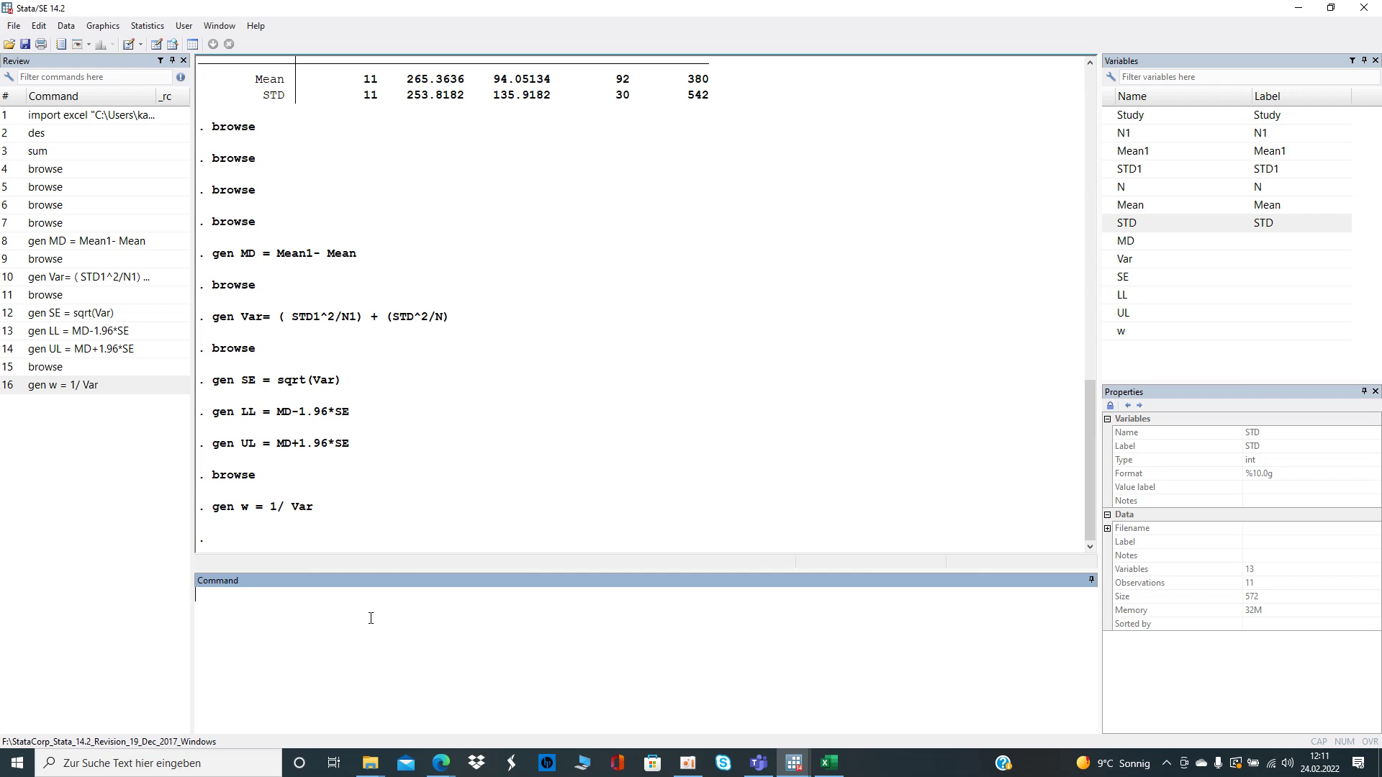
{"action": "type", "text": "gen wxMD = w*MD"}
{"action": "key", "text": "Return"}
{"action": "type", "text": "browse"}
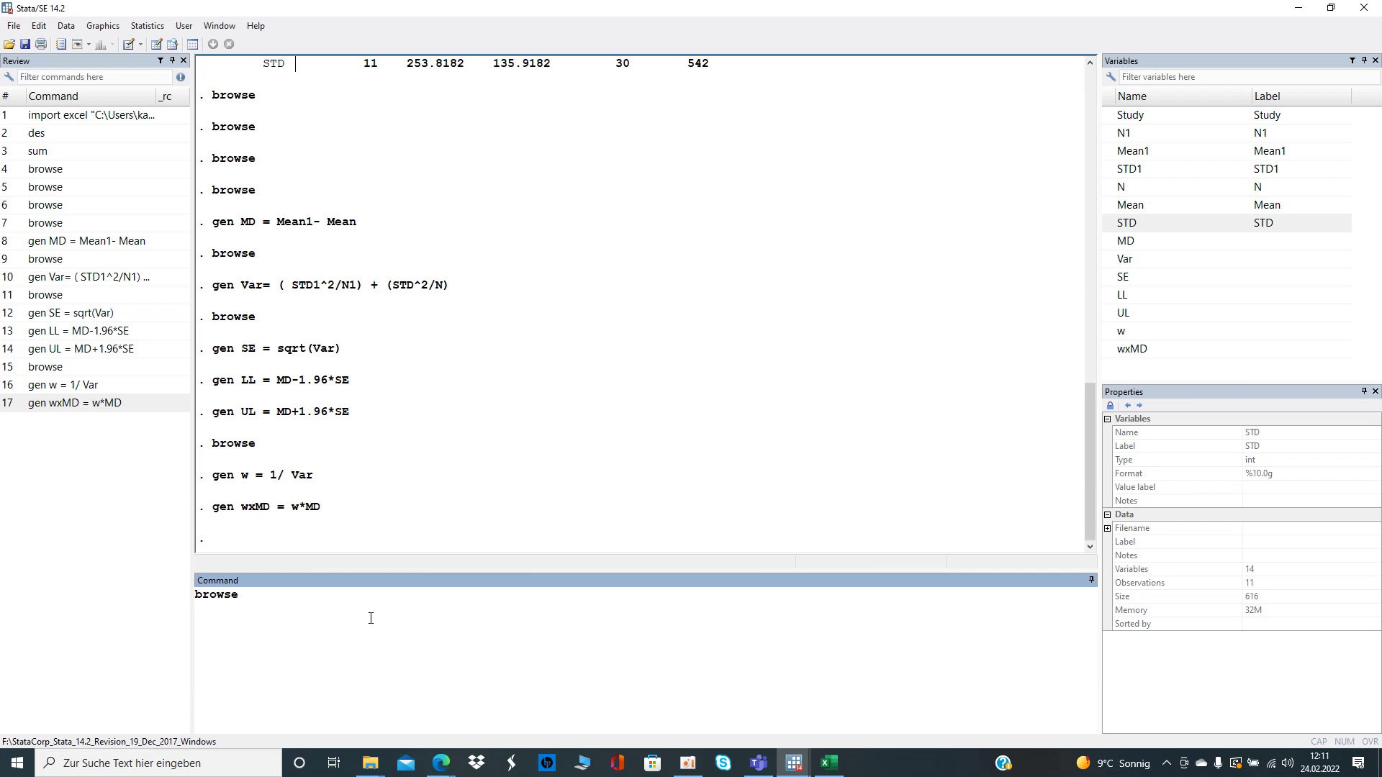
Browse the data, scrolling right to check the first study's w and wxMD, then return to results.
{"action": "key", "text": "Return"}
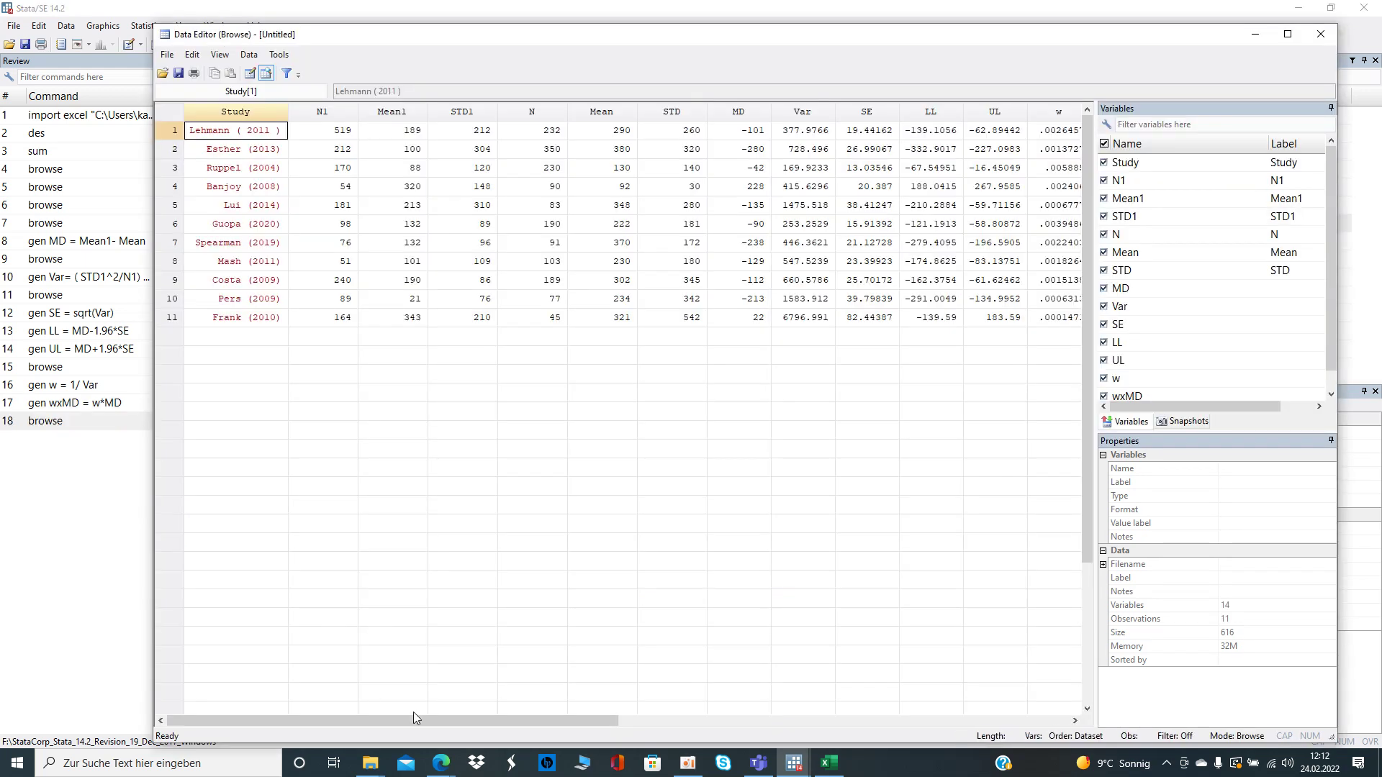
{"action": "left_click_drag", "start_coordinate": [424, 721], "coordinate": [596, 721]}
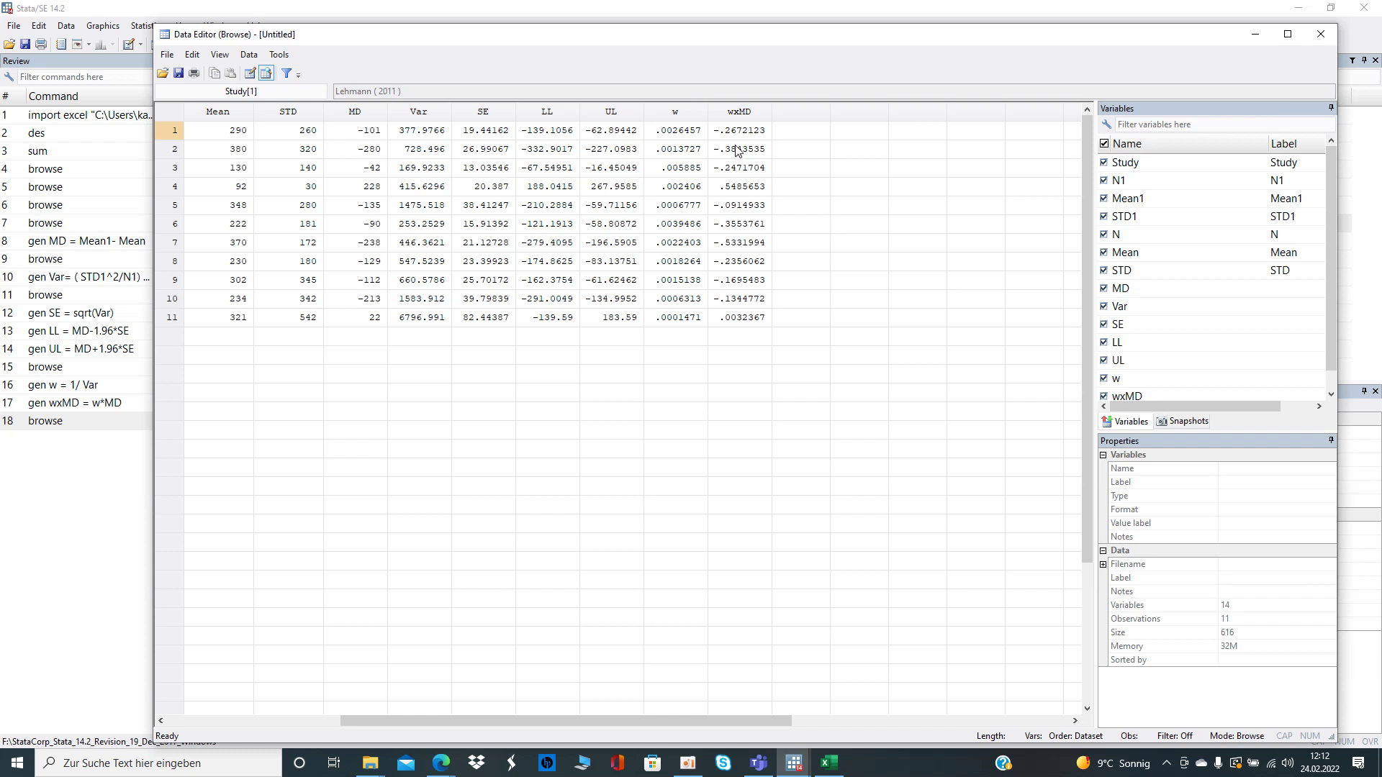
{"action": "left_click", "coordinate": [669, 136]}
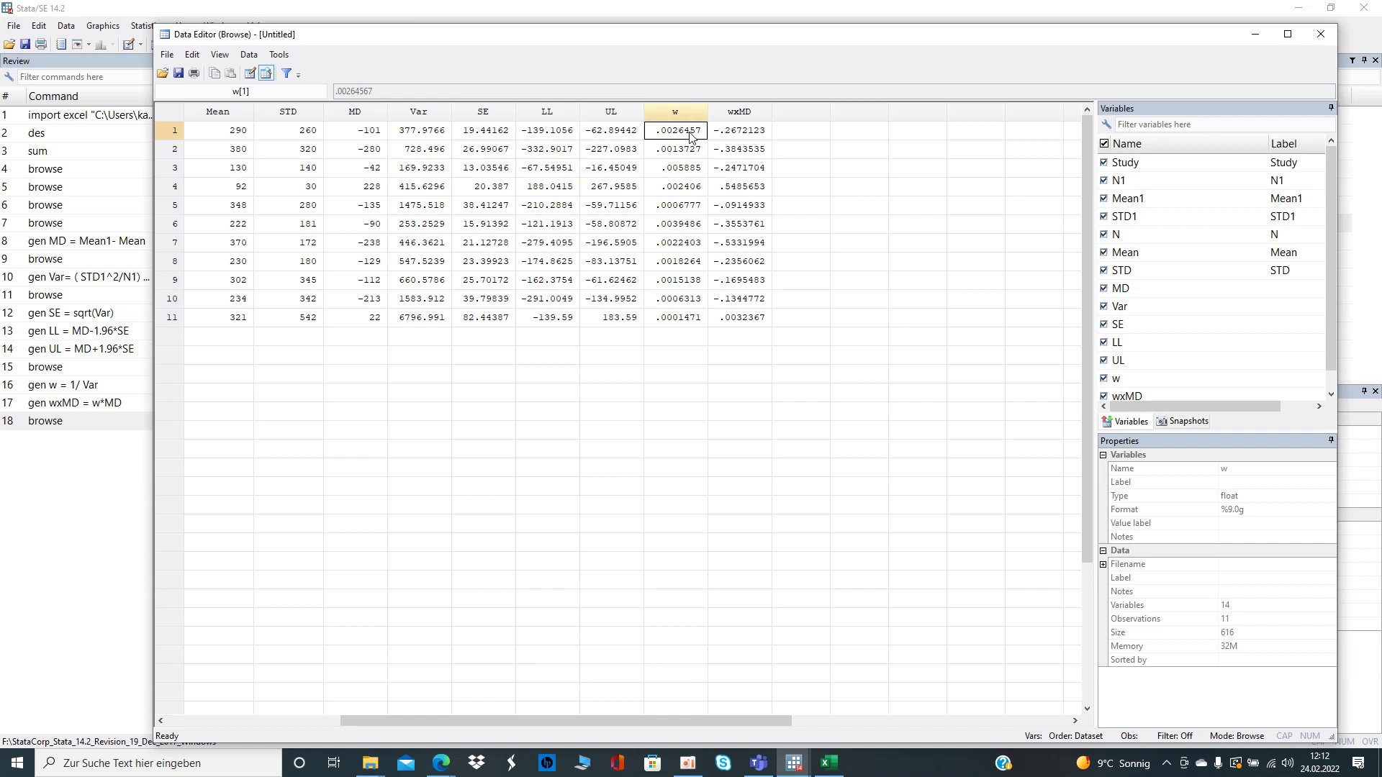
{"action": "left_click", "coordinate": [737, 138]}
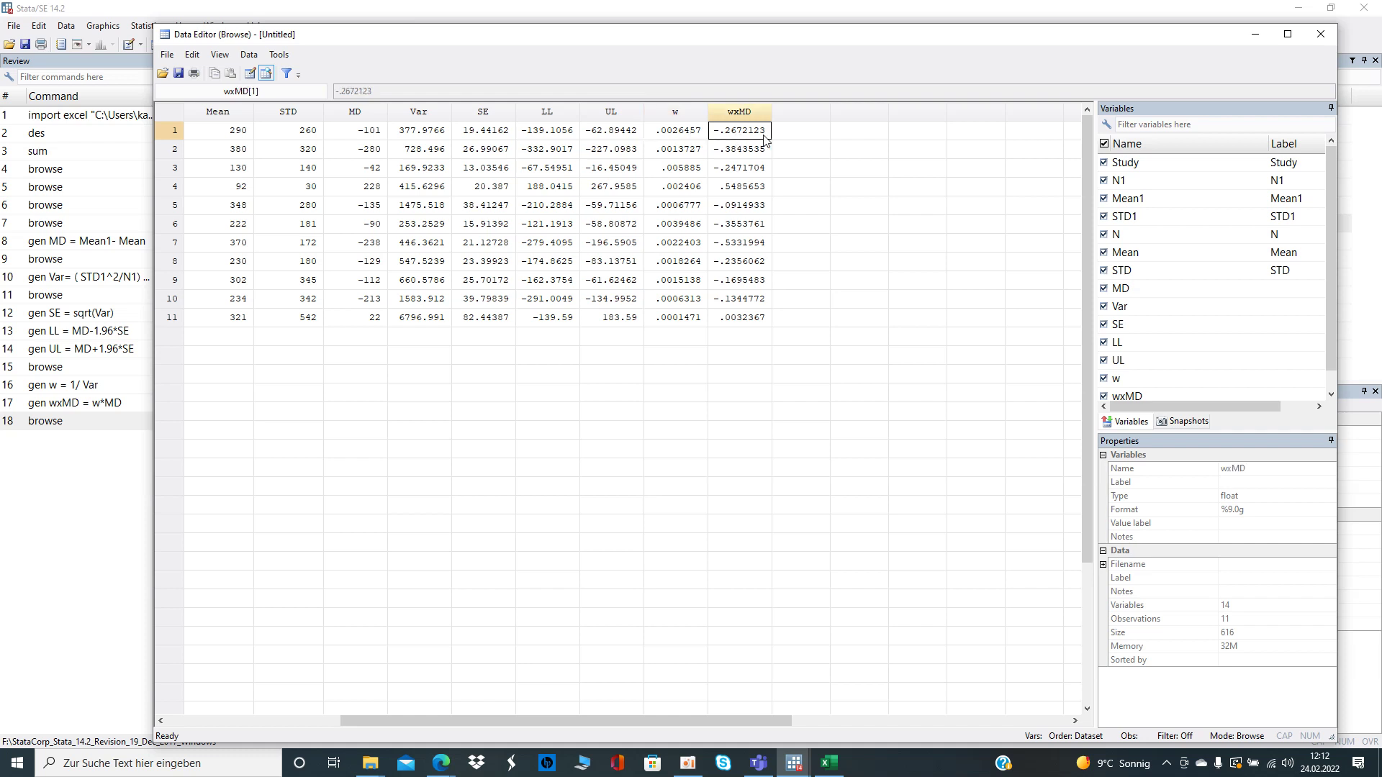
{"action": "left_click", "coordinate": [495, 14]}
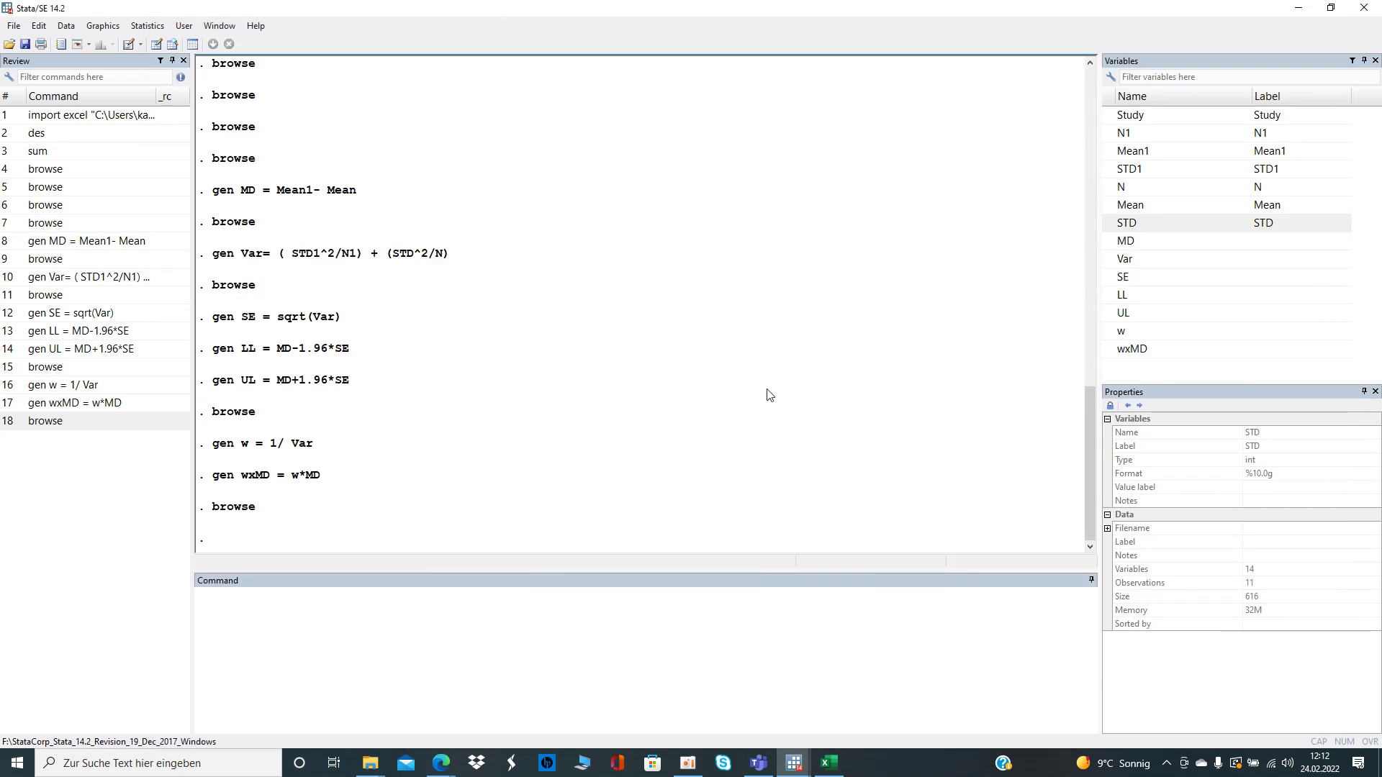
Switch from Stata to the Meta FOrmular Excel workbook.
{"action": "mouse_move", "coordinate": [841, 774]}
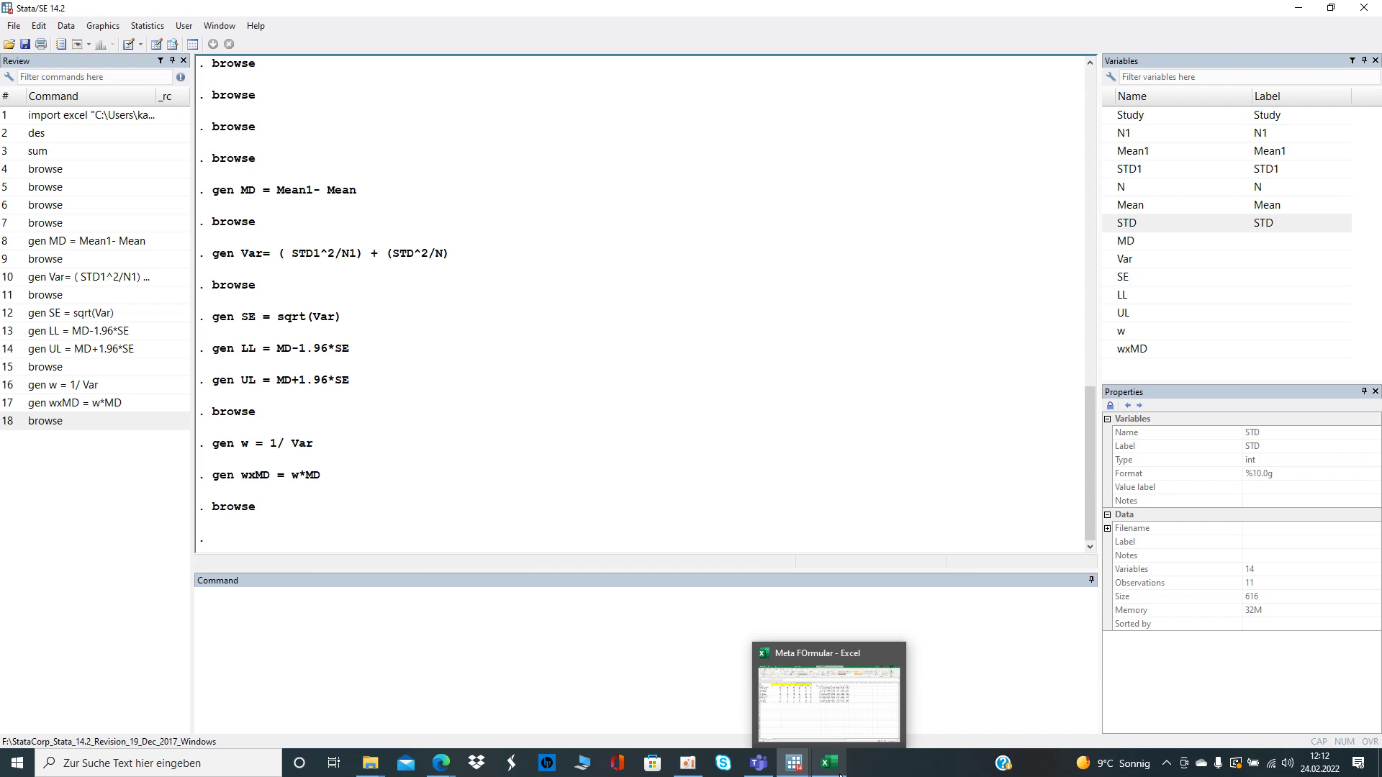
{"action": "left_click", "coordinate": [673, 629]}
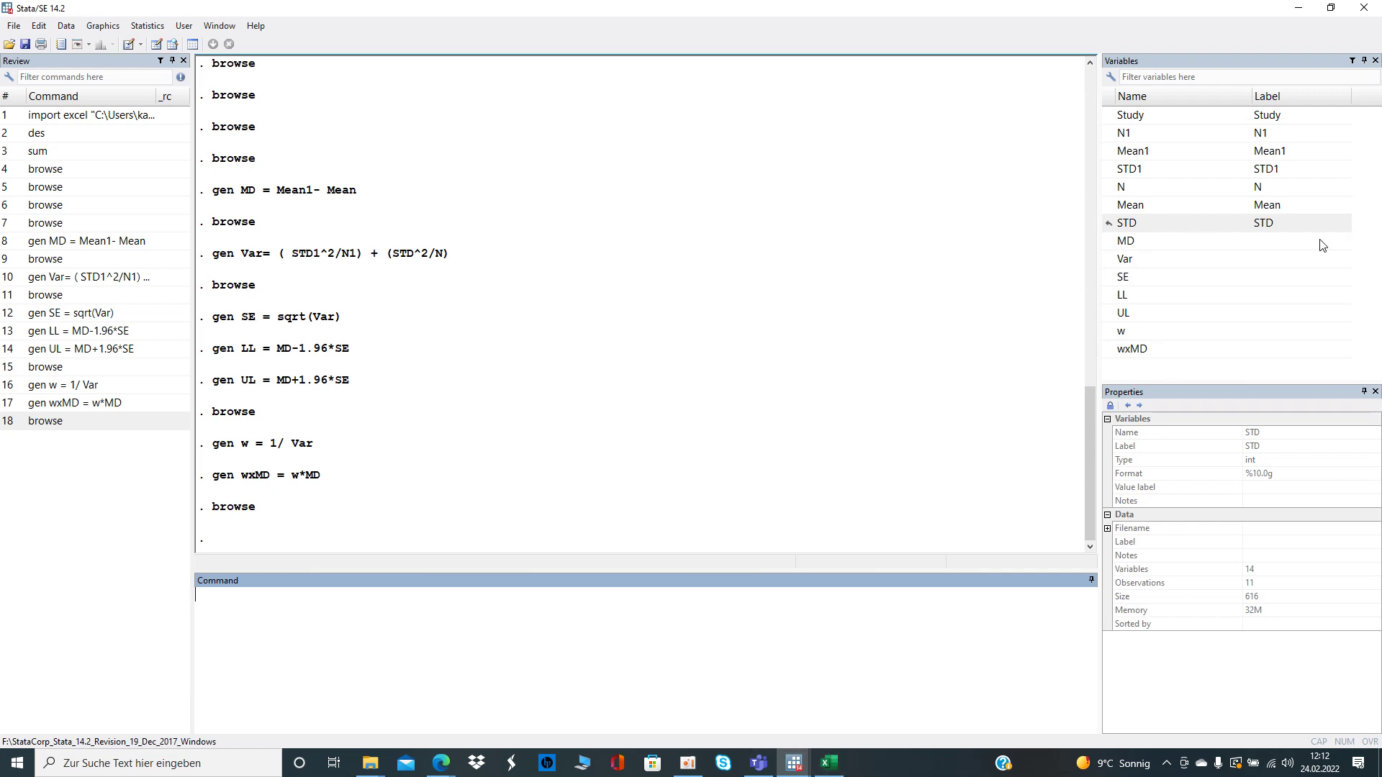
{"action": "mouse_move", "coordinate": [834, 774]}
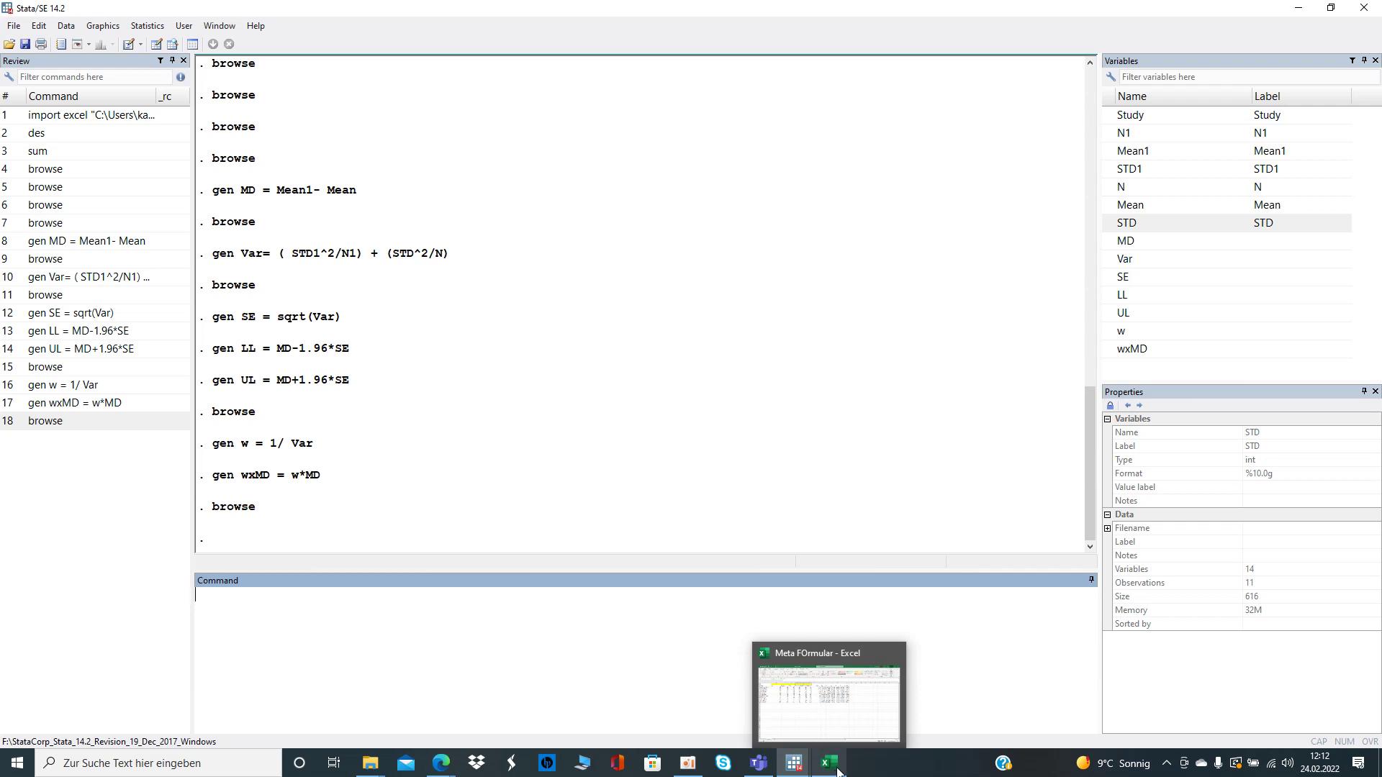
{"action": "left_click", "coordinate": [837, 773]}
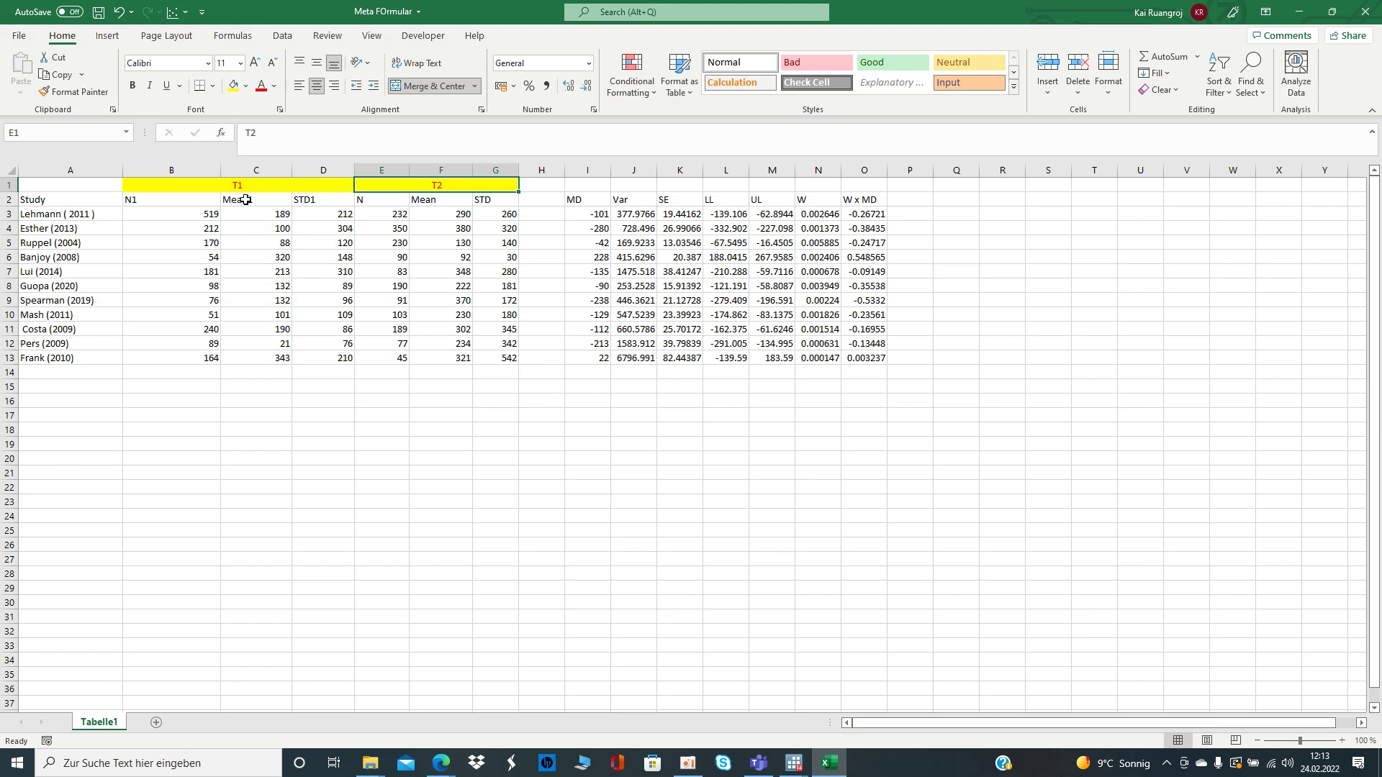
Inspect the T1/T2 headers and the row-3 formulas from MD (I3) through W x MD (O3).
{"action": "left_click", "coordinate": [225, 190]}
{"action": "left_click", "coordinate": [400, 183]}
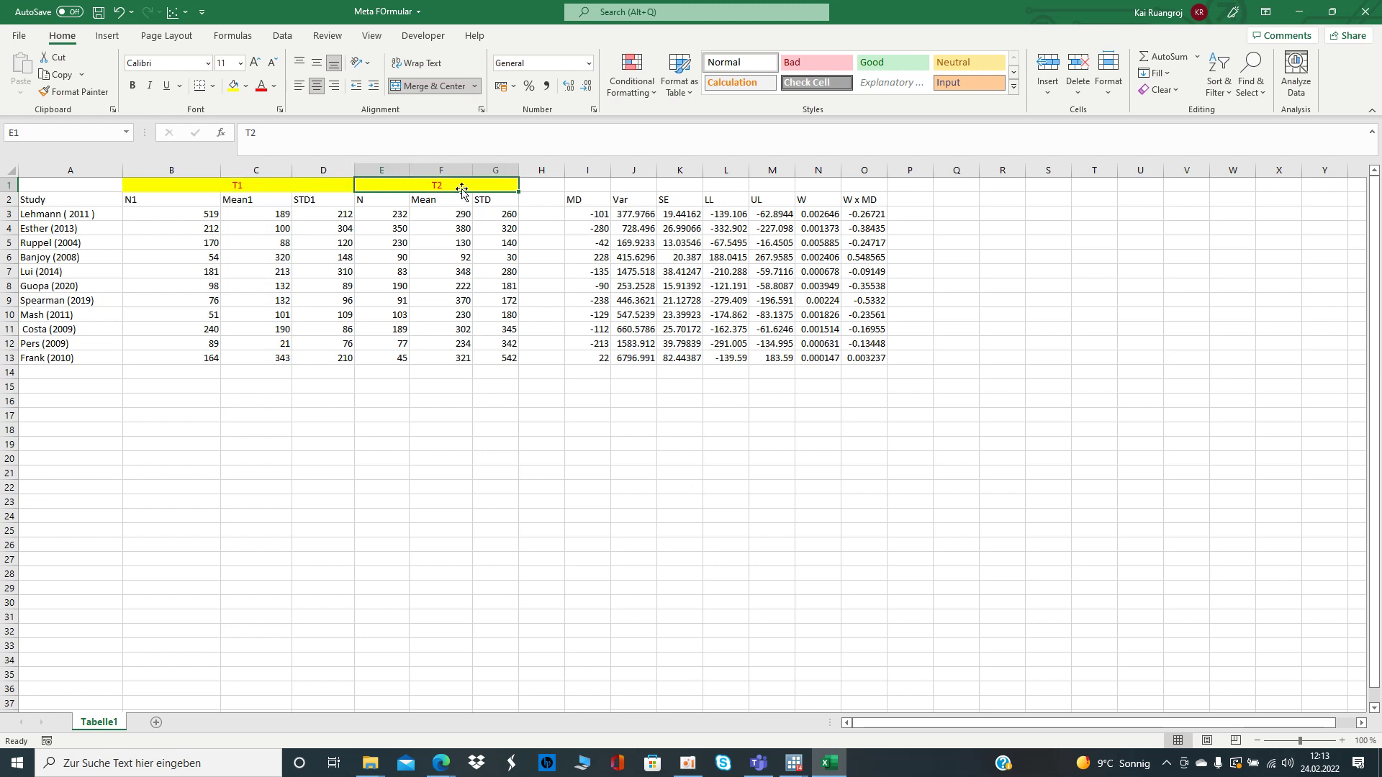
{"action": "left_click", "coordinate": [607, 213]}
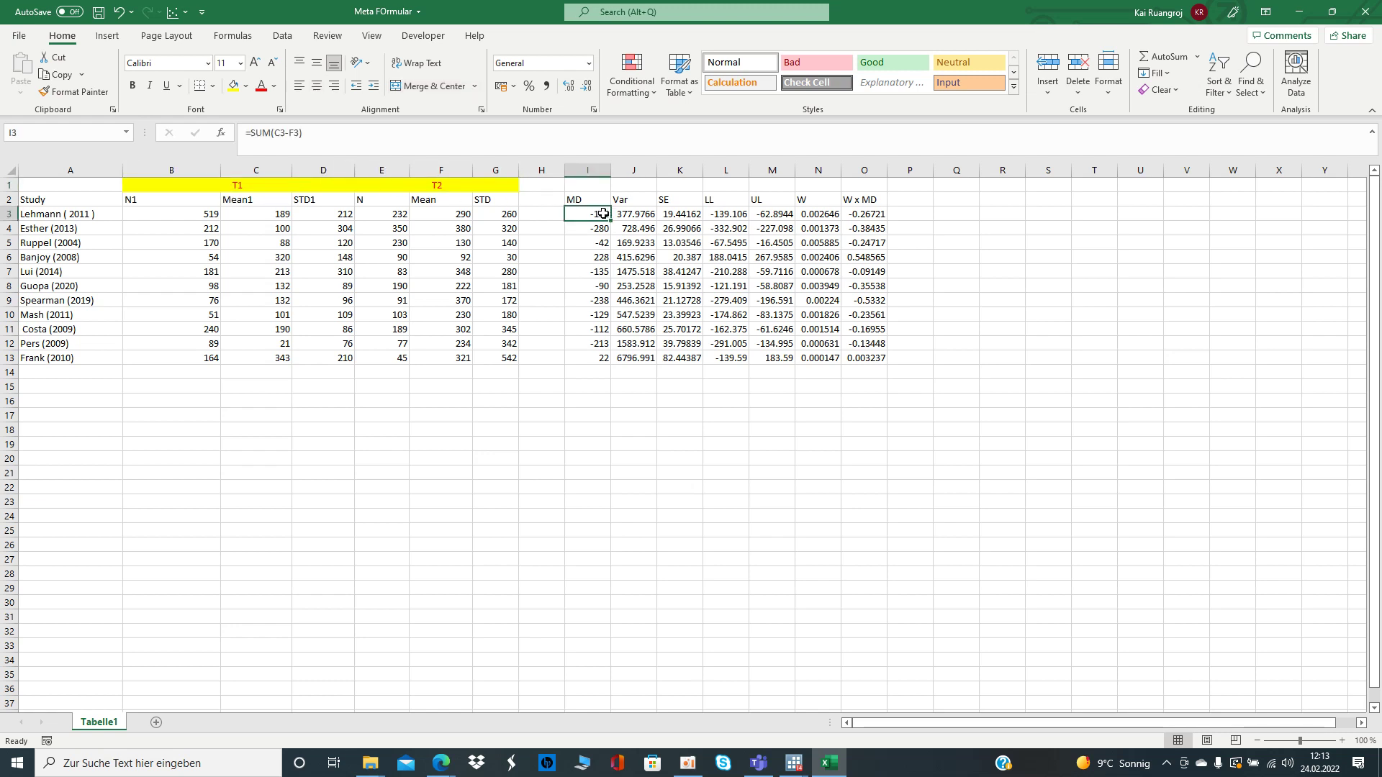
{"action": "left_click", "coordinate": [624, 214]}
{"action": "left_click", "coordinate": [675, 214]}
{"action": "left_click", "coordinate": [709, 213]}
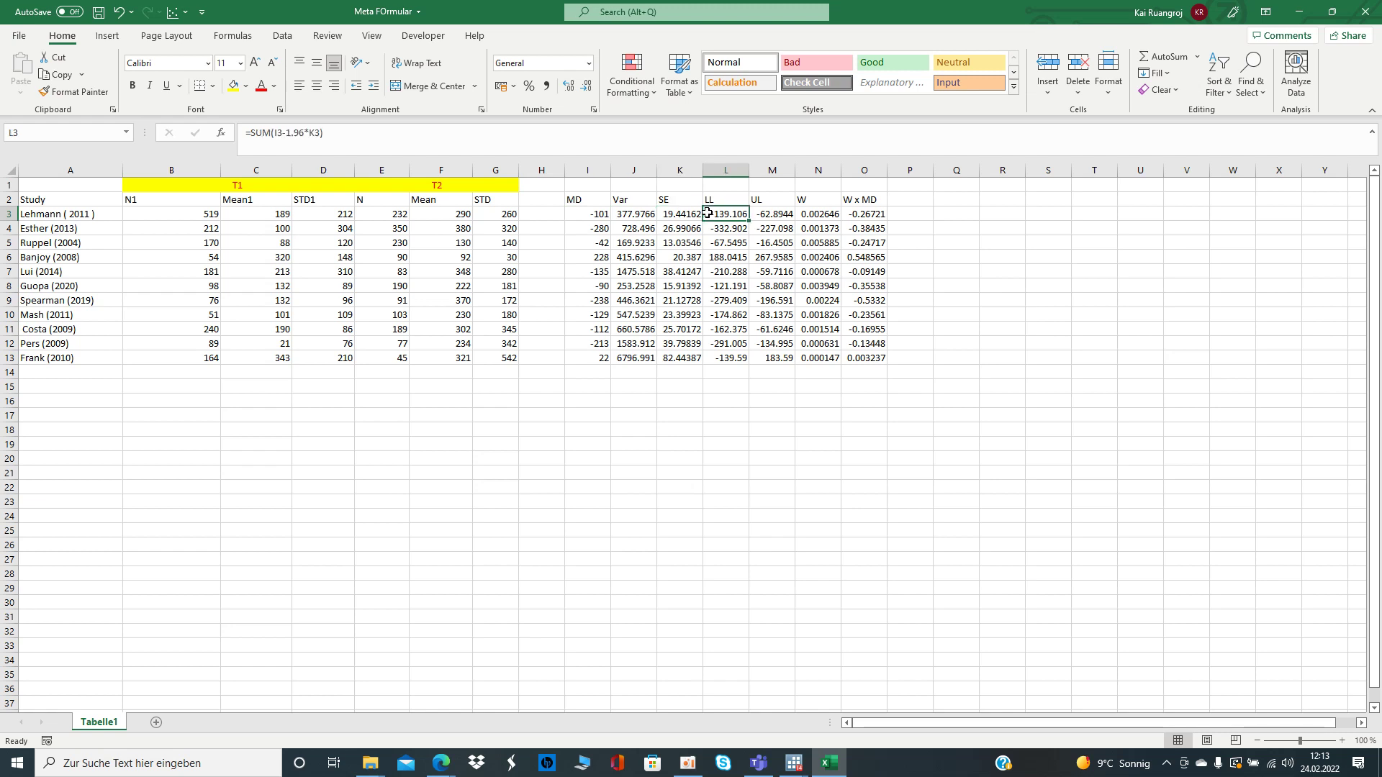
{"action": "left_click", "coordinate": [757, 214]}
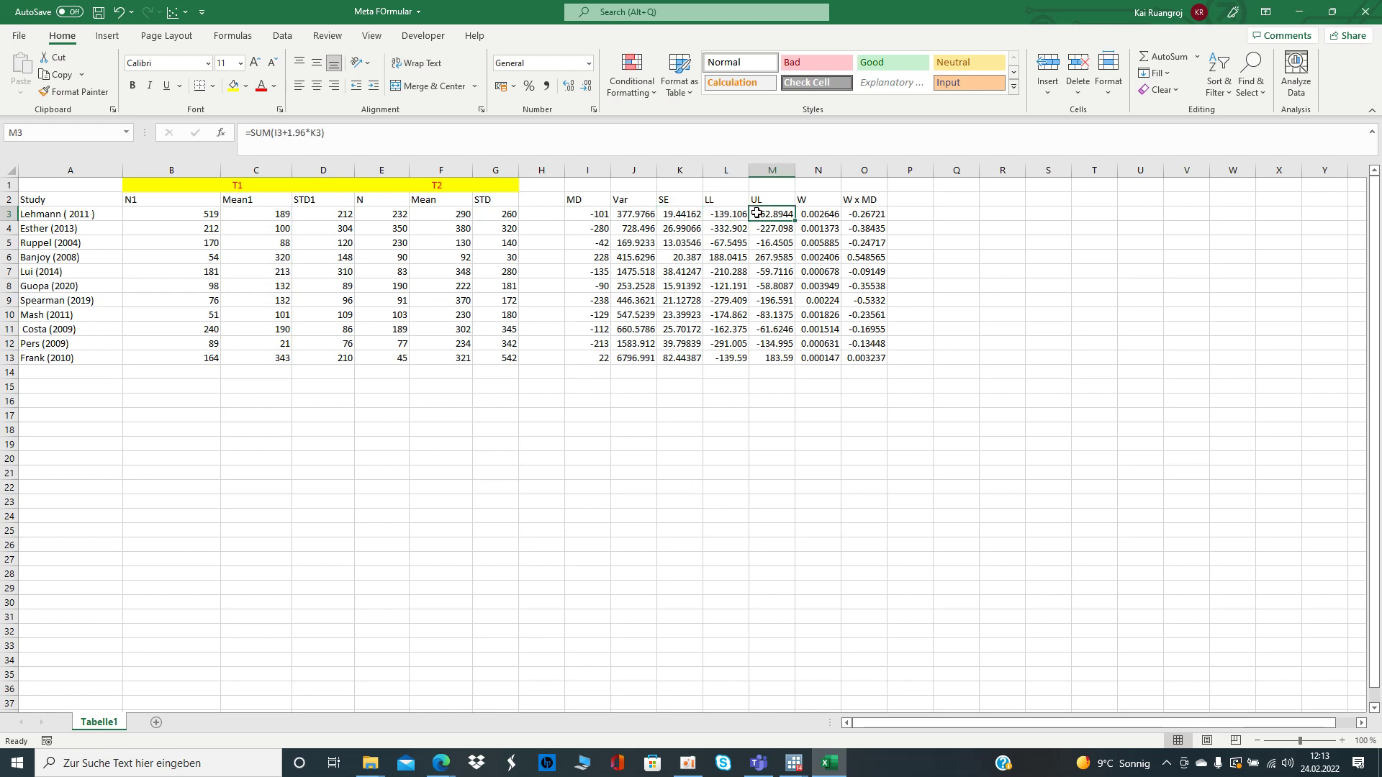
{"action": "left_click", "coordinate": [804, 215]}
{"action": "left_click", "coordinate": [864, 215]}
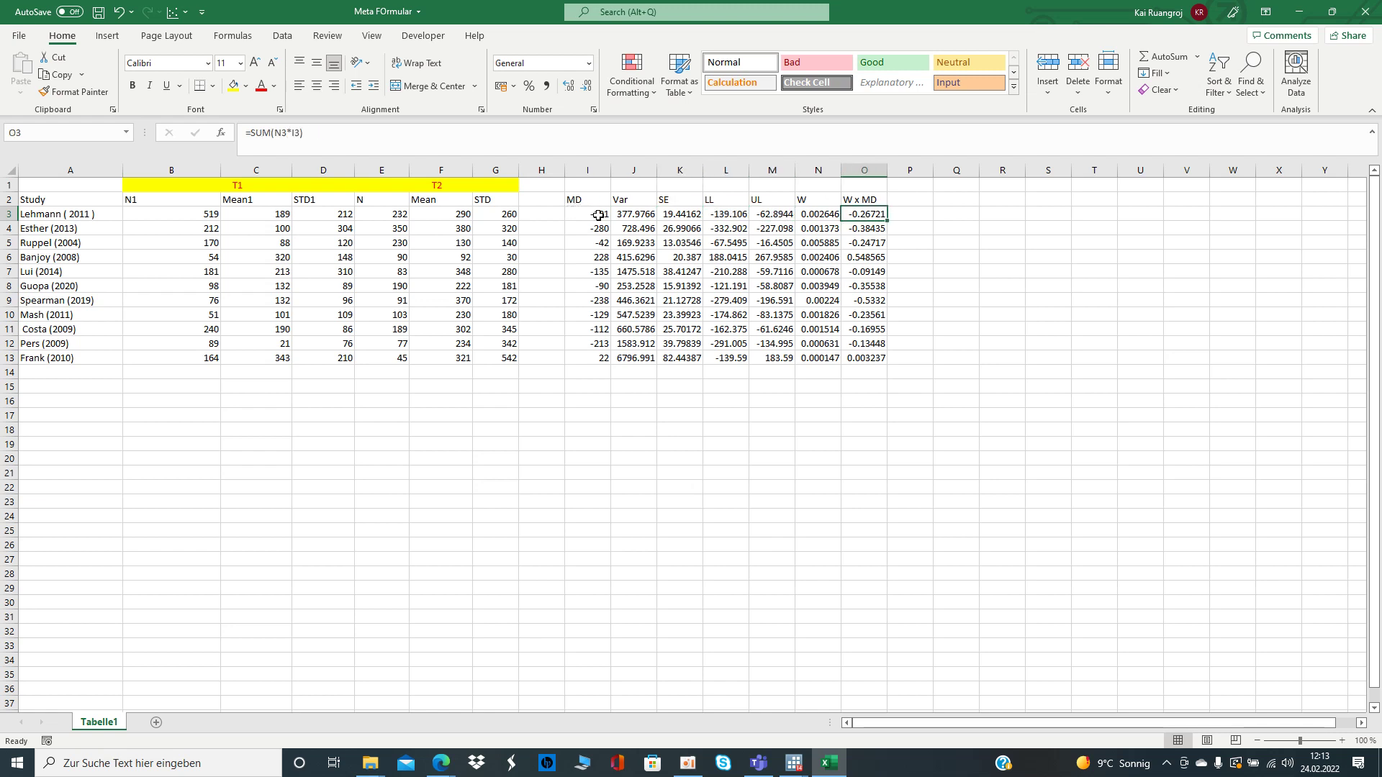
Recheck the MD, Var, SE and LL formulas in I3–L3, then minimize Excel.
{"action": "left_click", "coordinate": [596, 215]}
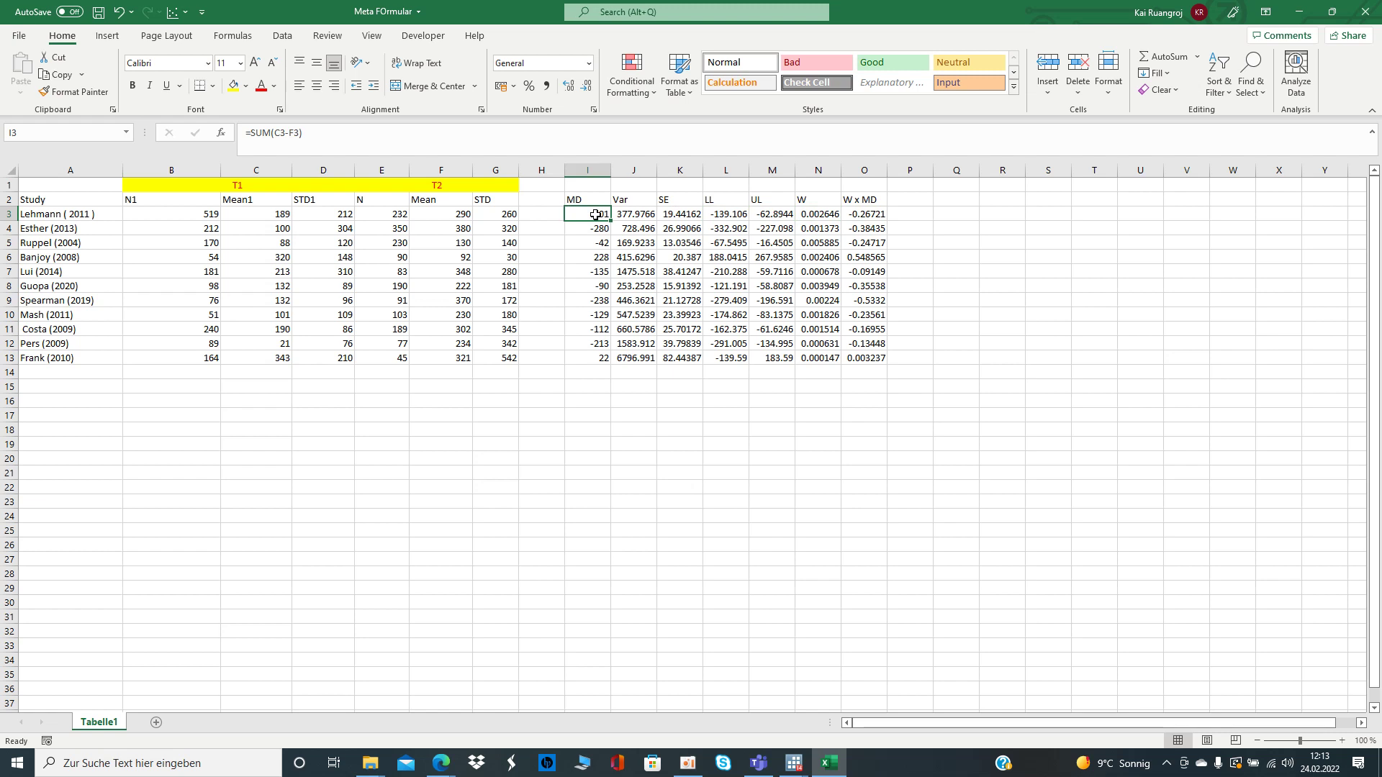
{"action": "left_click", "coordinate": [628, 213]}
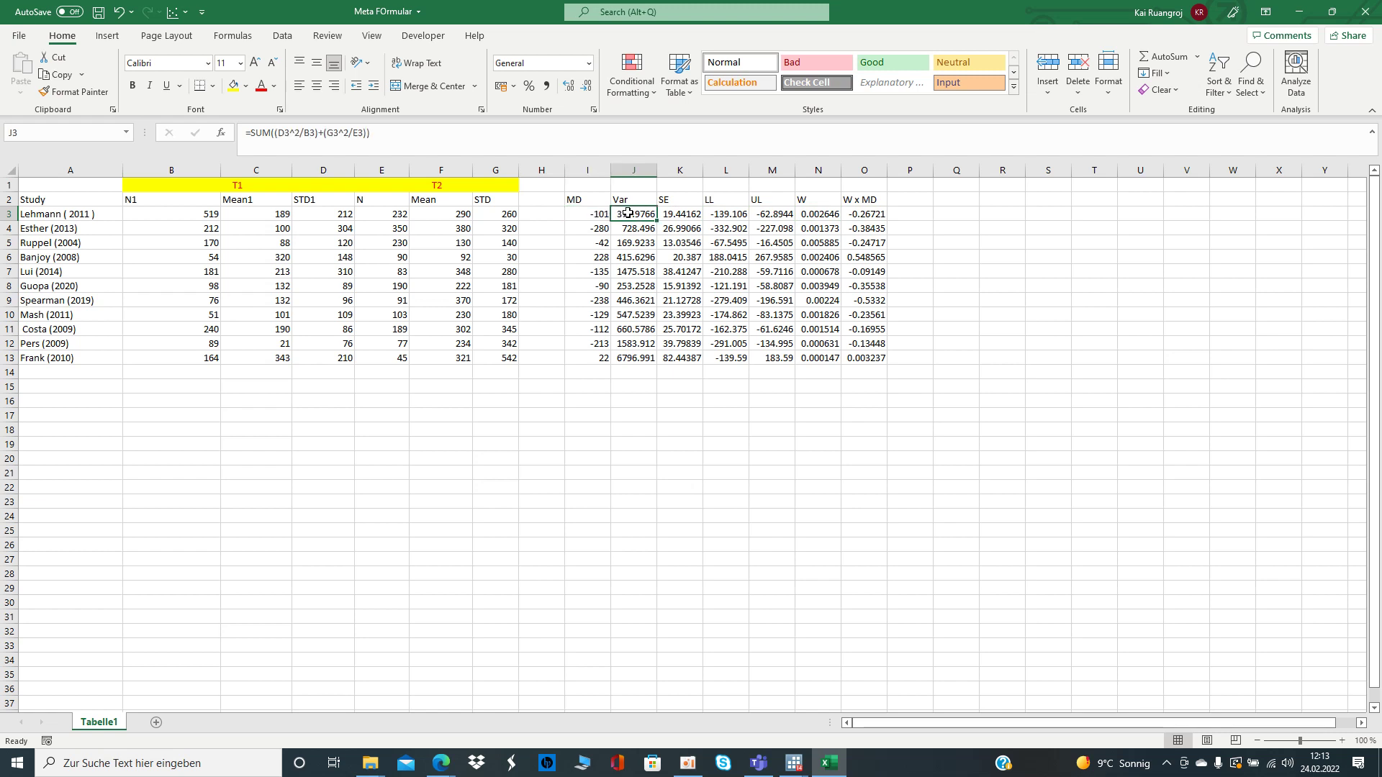
{"action": "left_click", "coordinate": [662, 213]}
{"action": "left_click", "coordinate": [720, 213]}
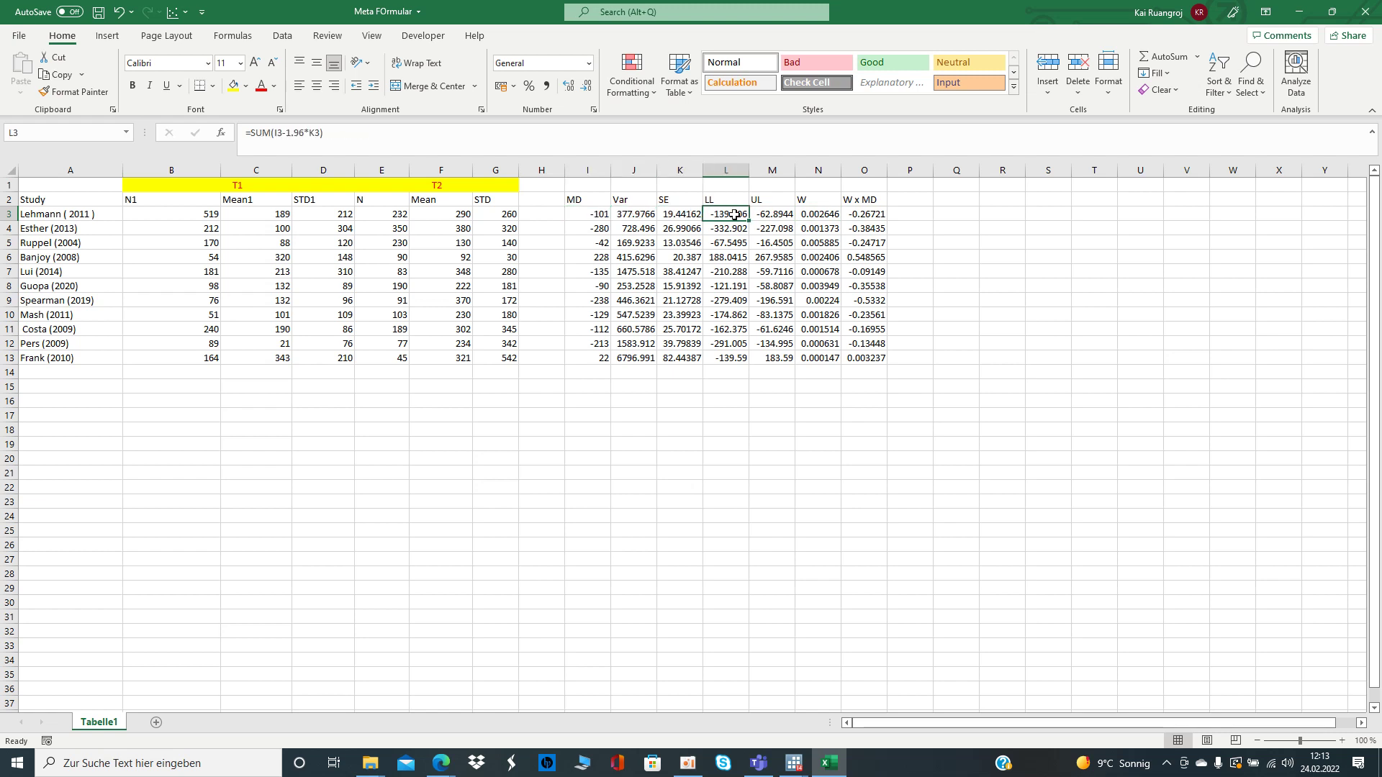
{"action": "left_click", "coordinate": [1299, 12]}
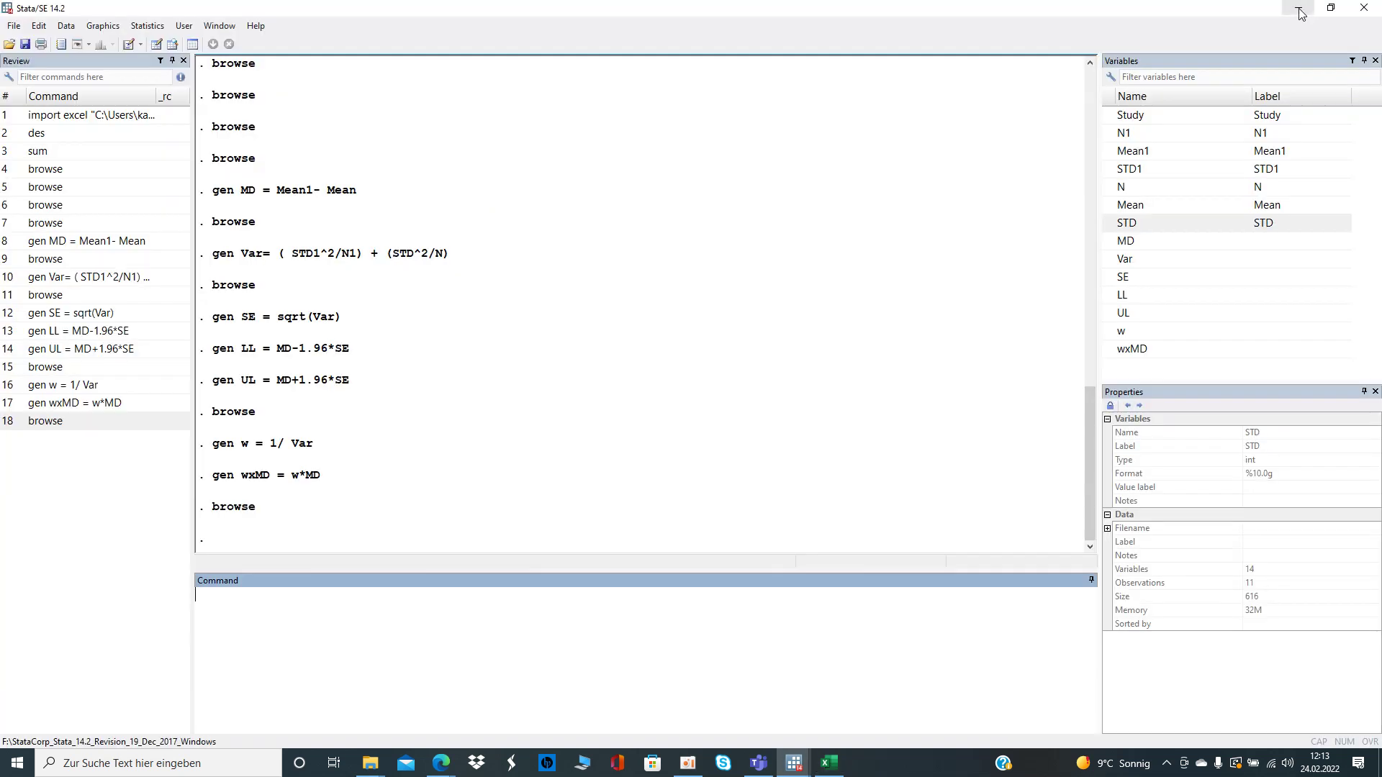